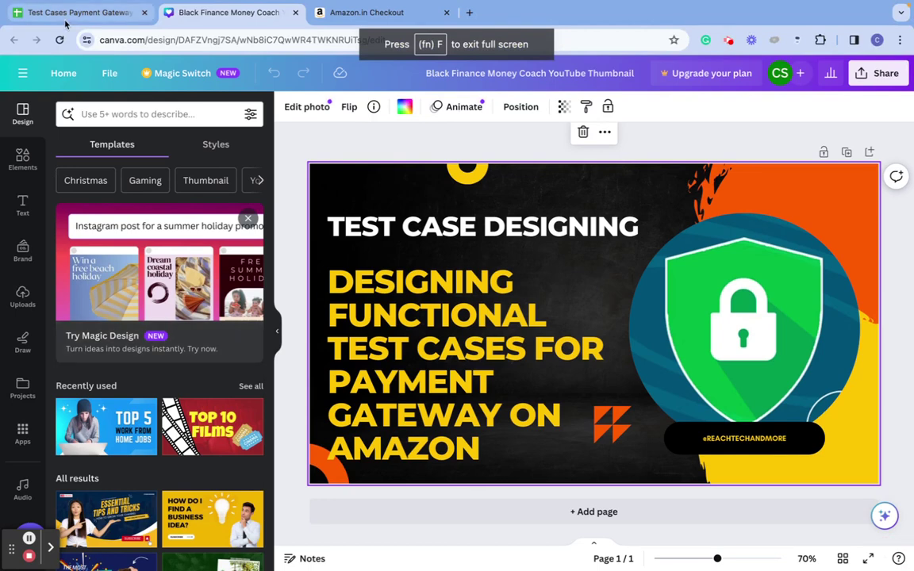
Switch to the Test Cases Payment Gateway spreadsheet in Google Sheets and view the first test case's ID and header fields
left_click(66, 19)
left_click(191, 244)
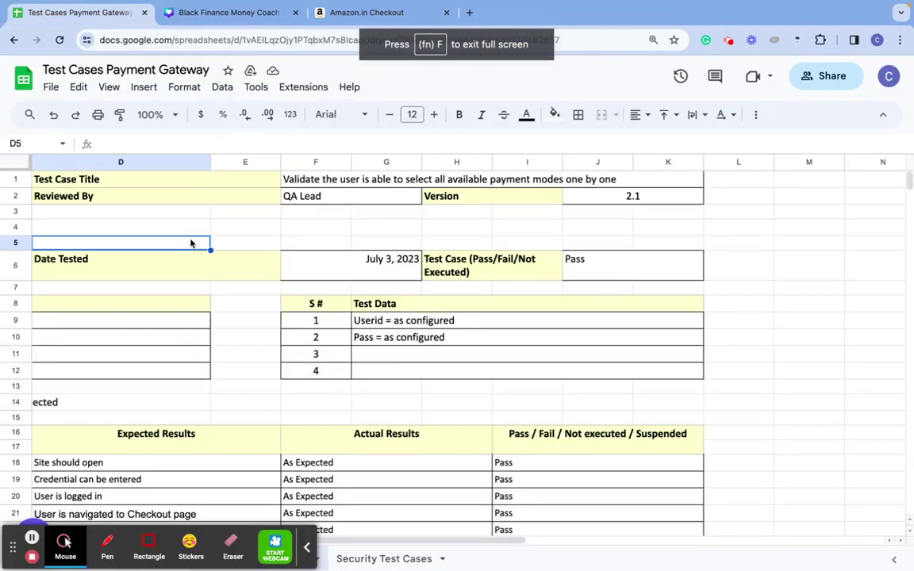
scroll(190, 243, "left", 5)
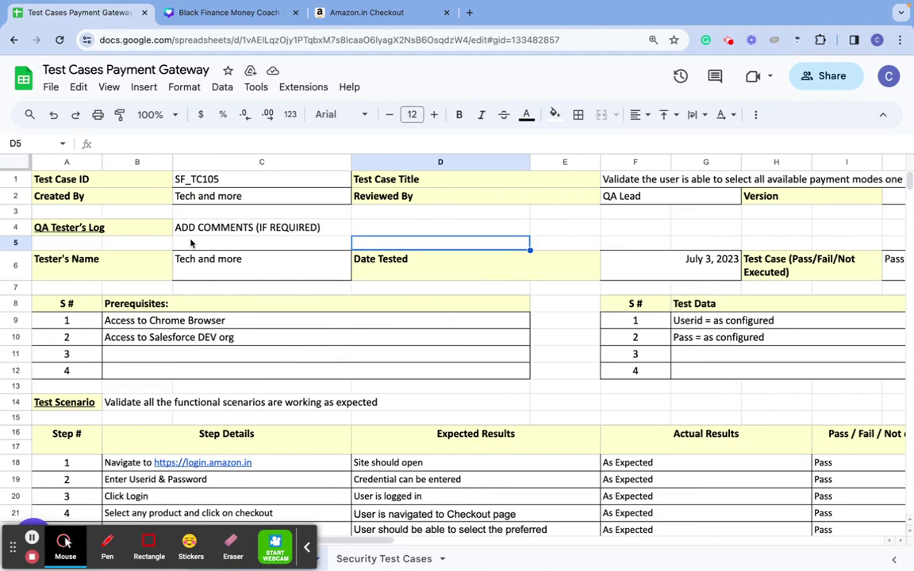
left_click(126, 186)
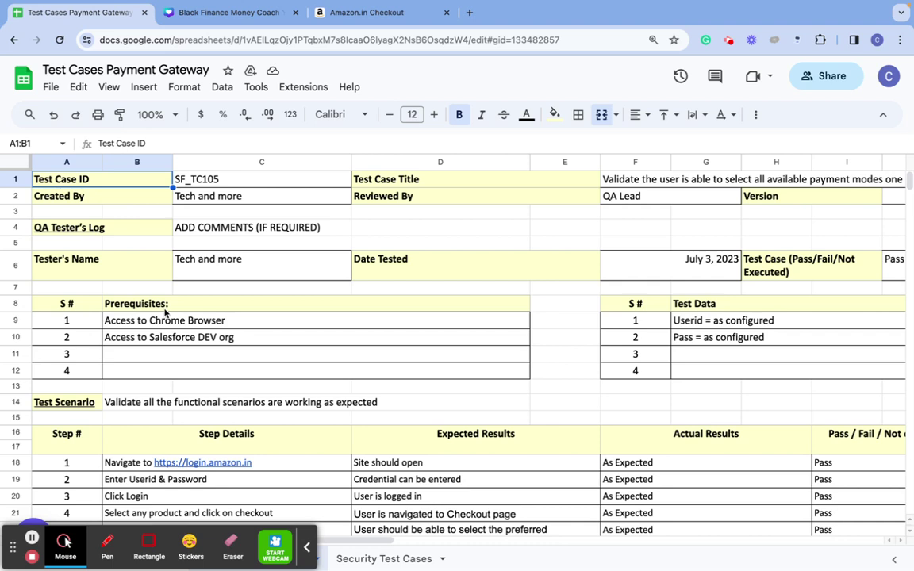
Examine the first test case's title about selecting all available payment modes one by one, with the page enlarged
left_click(658, 179)
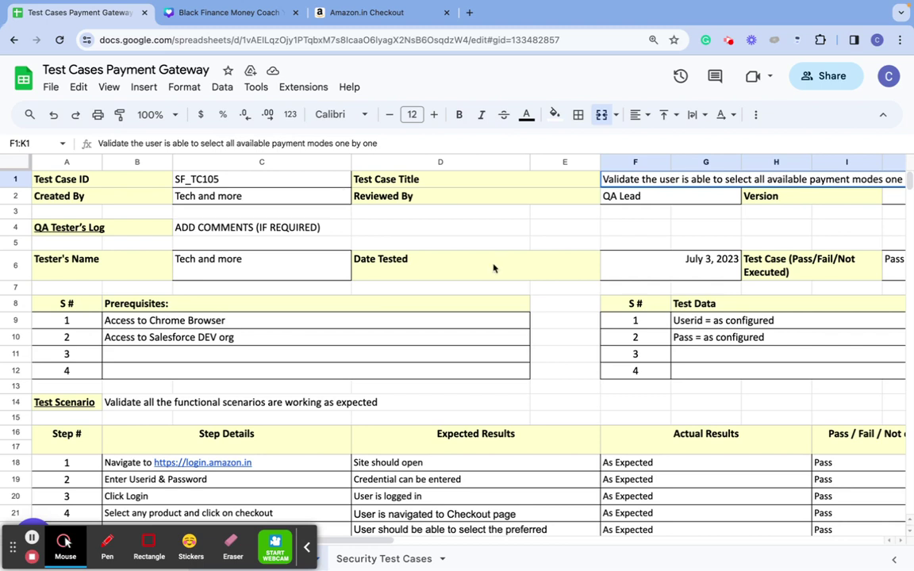
scroll(492, 268, "right", 3)
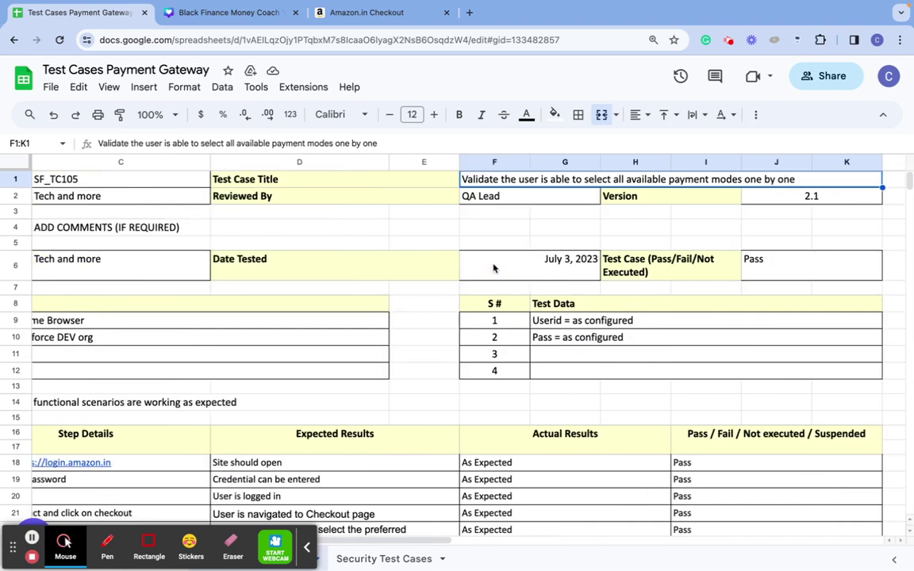
triple_click(512, 180)
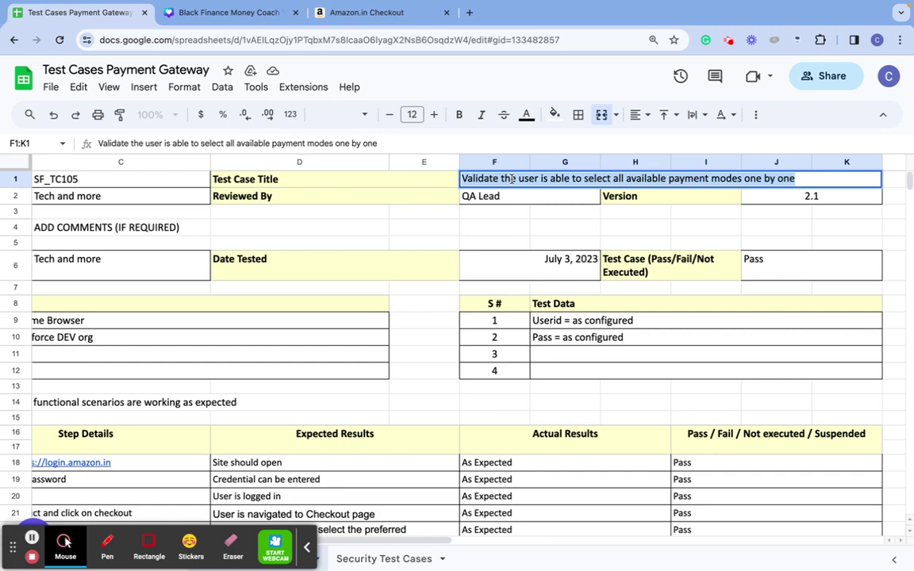
left_click(400, 184)
left_click(472, 180)
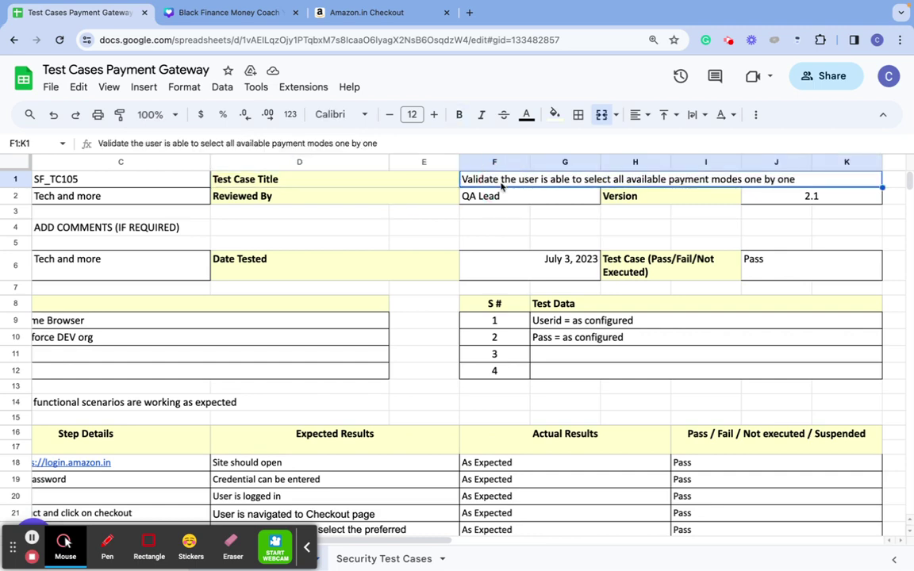
key("ctrl+plus")
key("ctrl+plus")
scroll(680, 321, "right", 3)
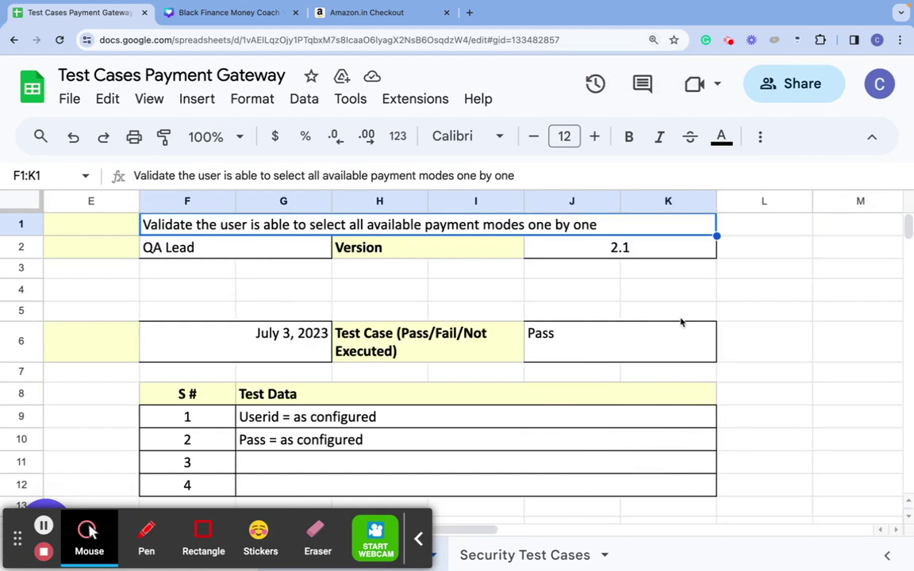
Switch to the Amazon.in checkout and select Net Banking, Other UPI Apps and Cash on Delivery one after another
left_click(340, 13)
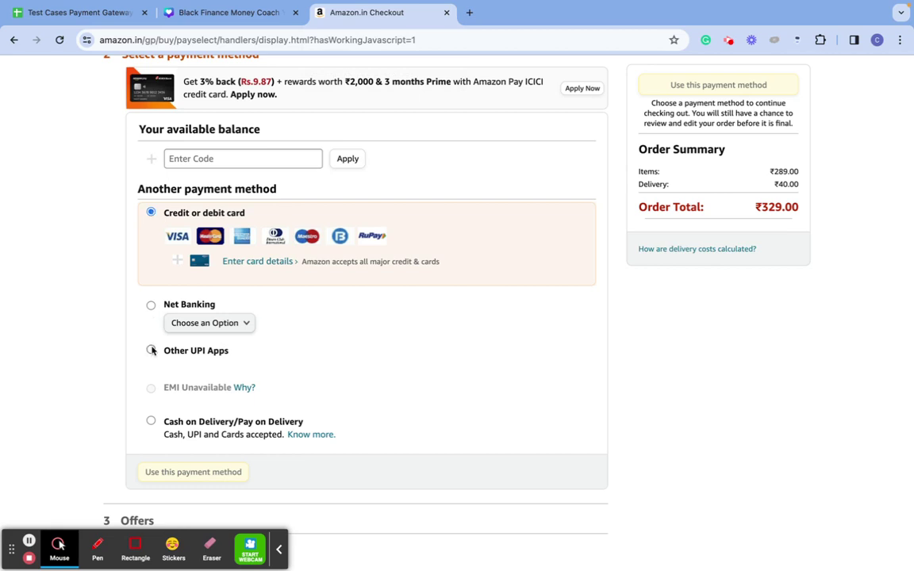
left_click(150, 306)
left_click(150, 332)
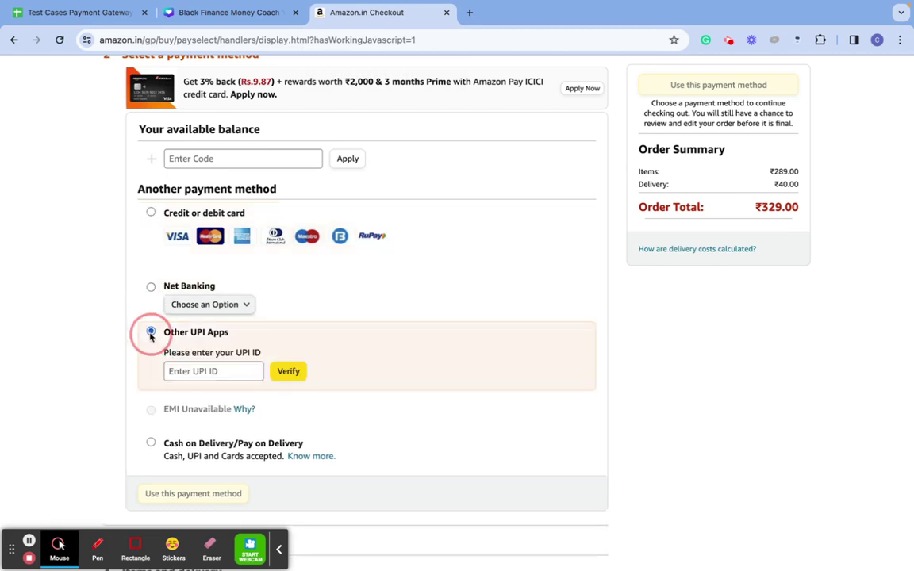
left_click(149, 445)
Return to the test case spreadsheet and make the first test case's title bold
left_click(73, 12)
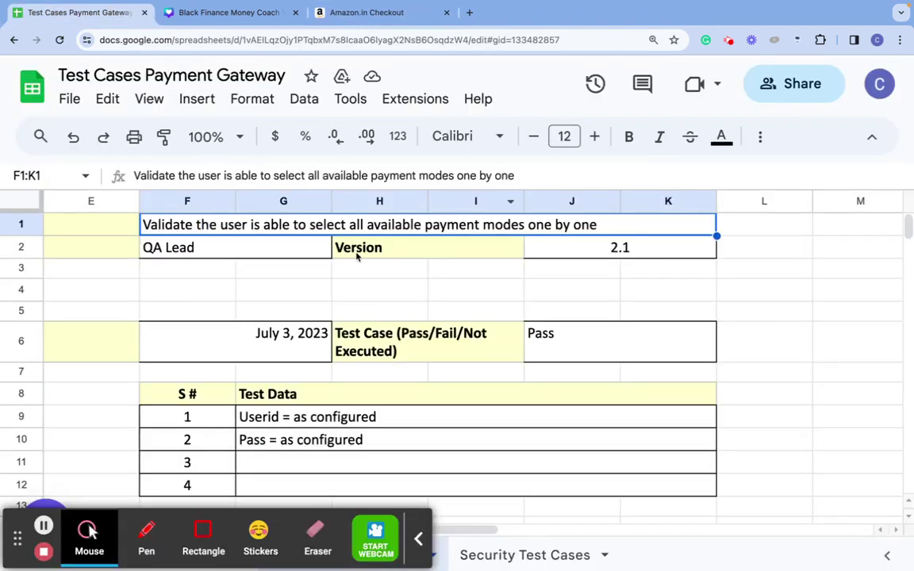
triple_click(329, 223)
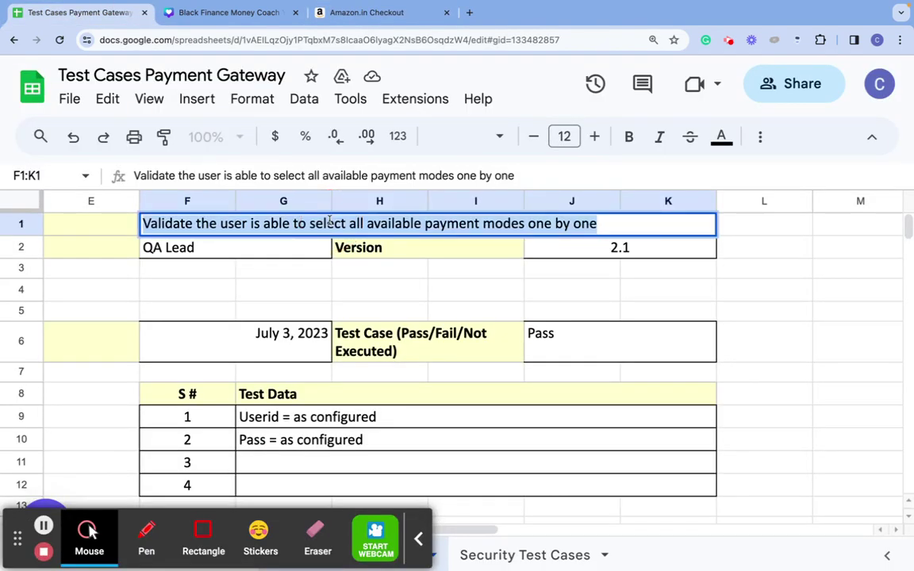
left_click(225, 292)
Find the second test case and select its title text about being unable to proceed without mandatory data
scroll(251, 349, "left", 5)
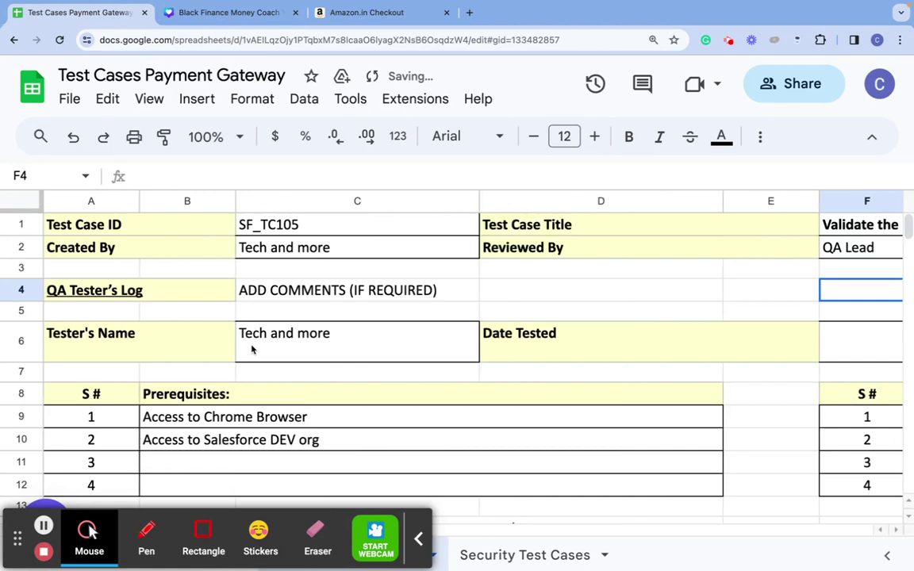
scroll(251, 349, "down", 10)
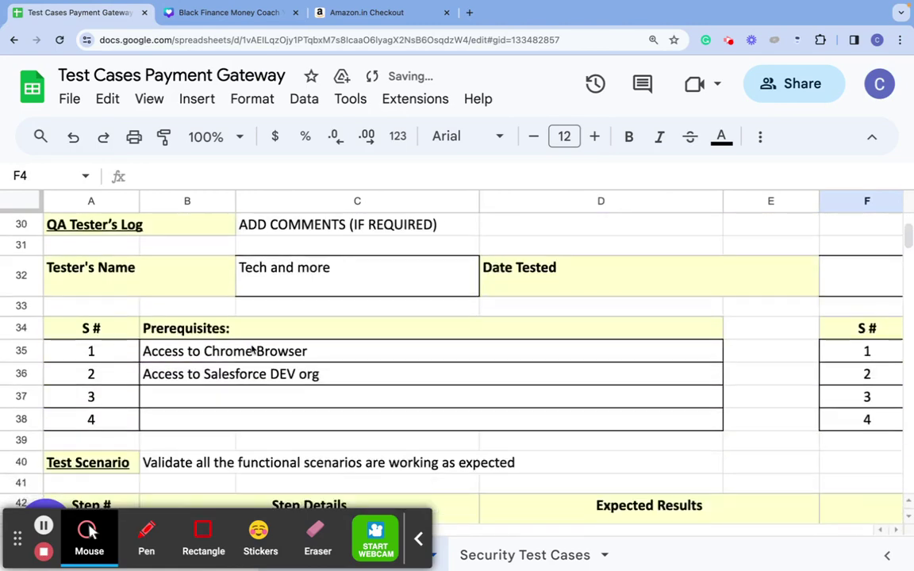
scroll(252, 349, "up", 3)
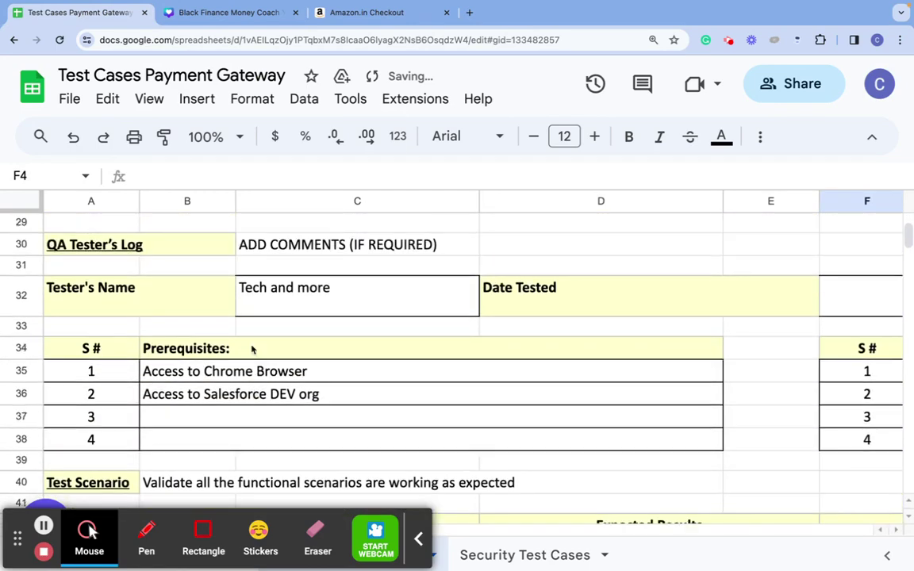
scroll(252, 349, "up", 2)
scroll(252, 349, "right", 4)
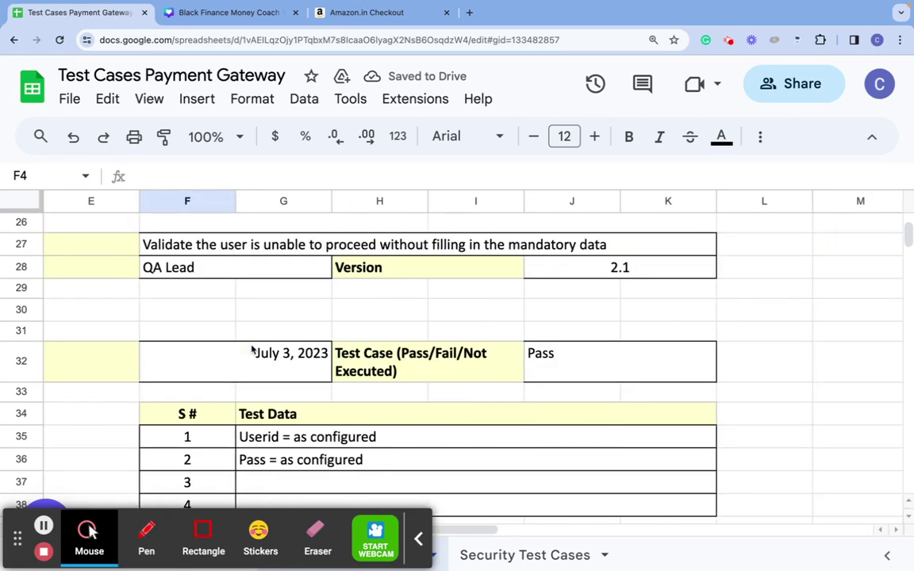
left_click(282, 238)
double_click(269, 240)
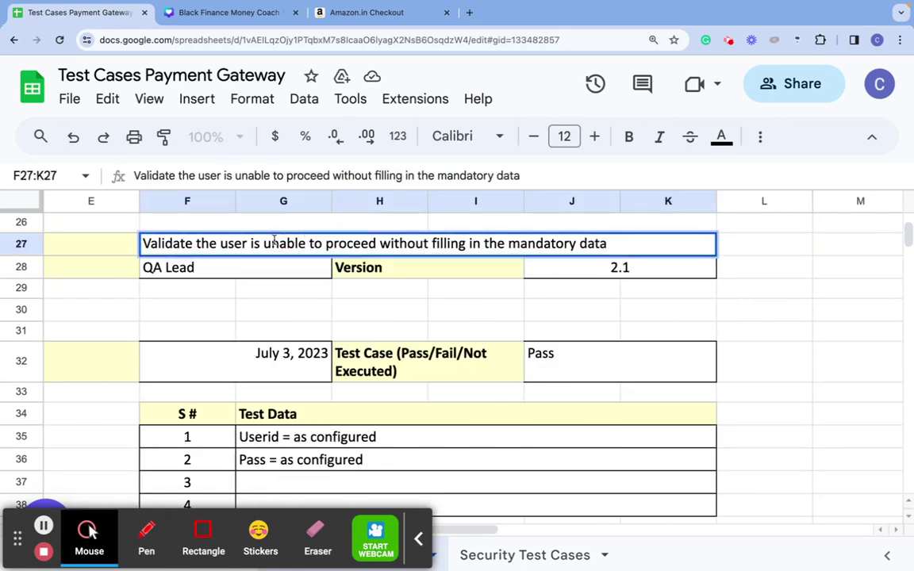
triple_click(274, 240)
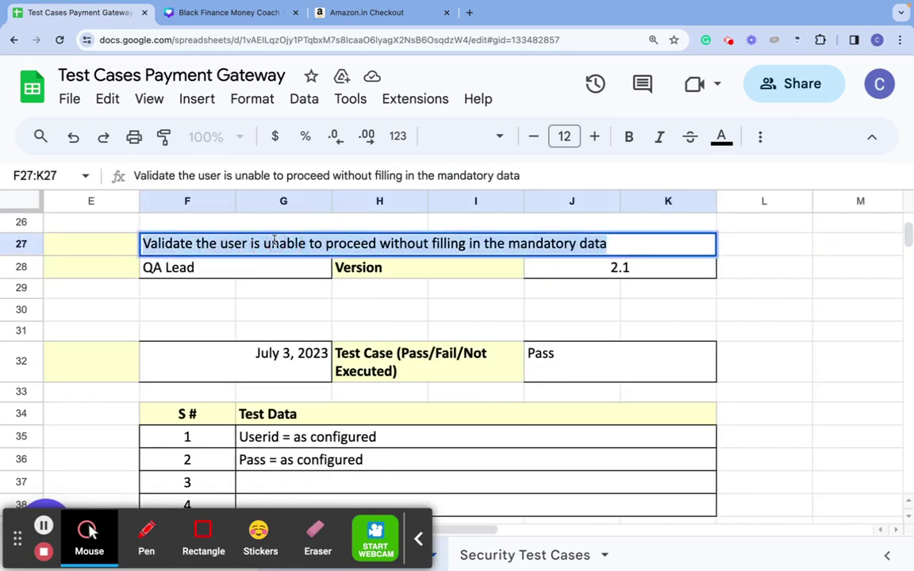
In the Amazon.in checkout, choose credit or debit card and submit the card details form with card number and nickname left blank
left_click(371, 12)
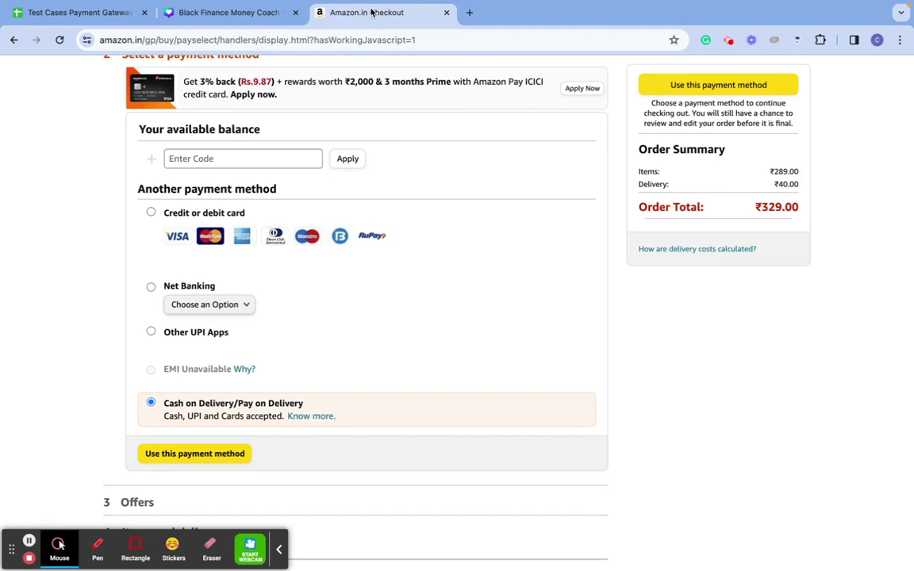
left_click(151, 215)
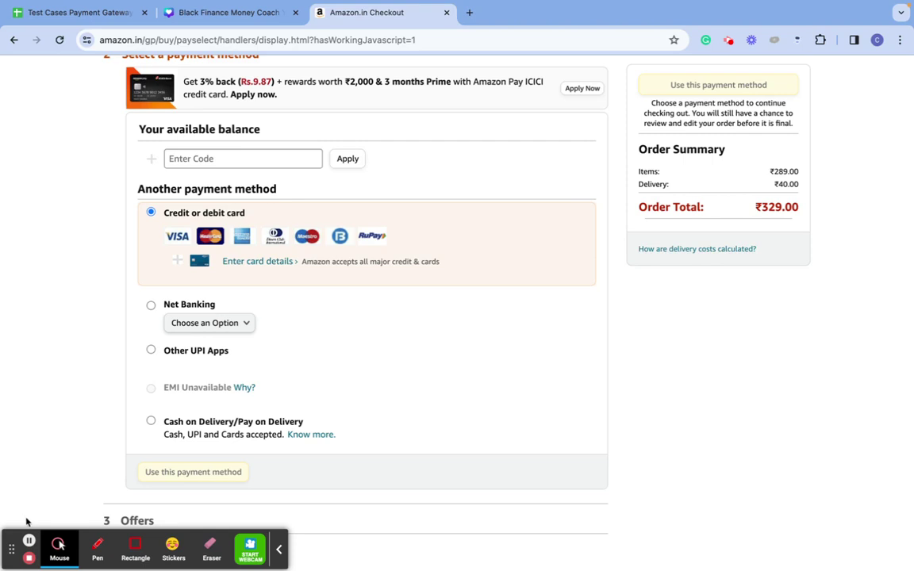
left_click(257, 261)
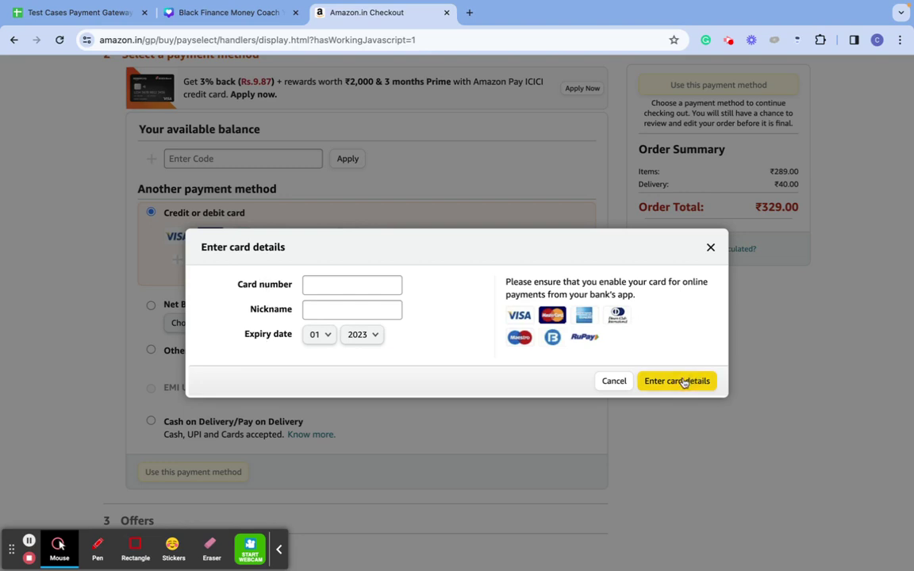
left_click(349, 284)
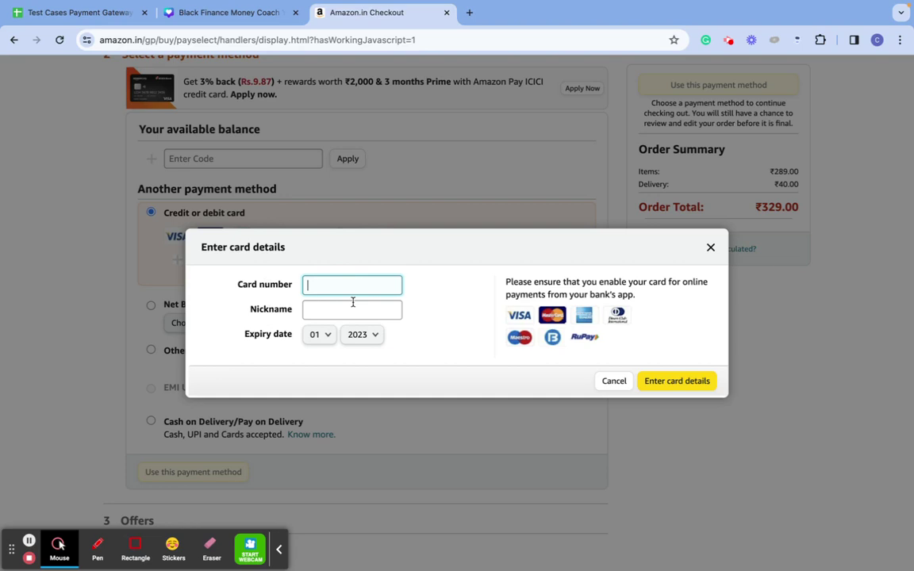
left_click(351, 309)
left_click(666, 381)
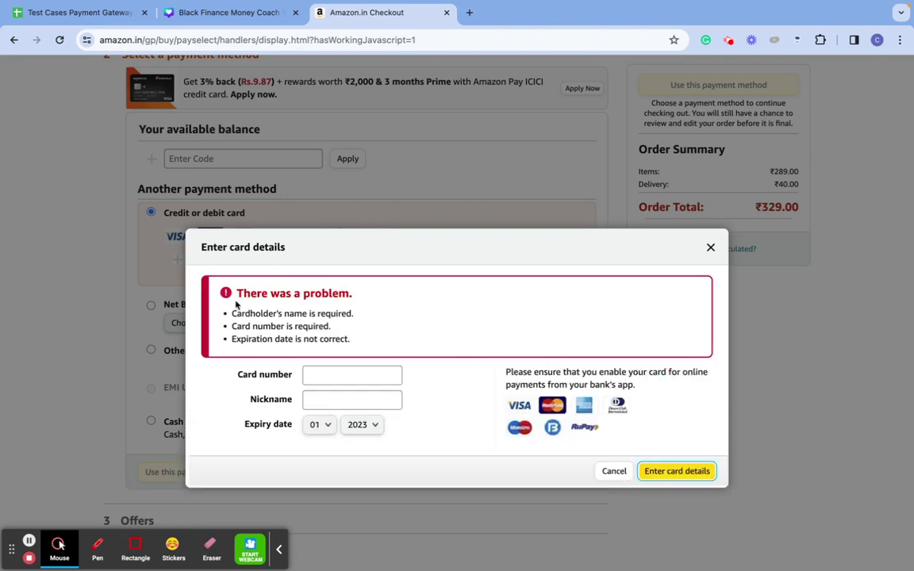
scroll(227, 294, "up", 5)
scroll(358, 304, "down", 1)
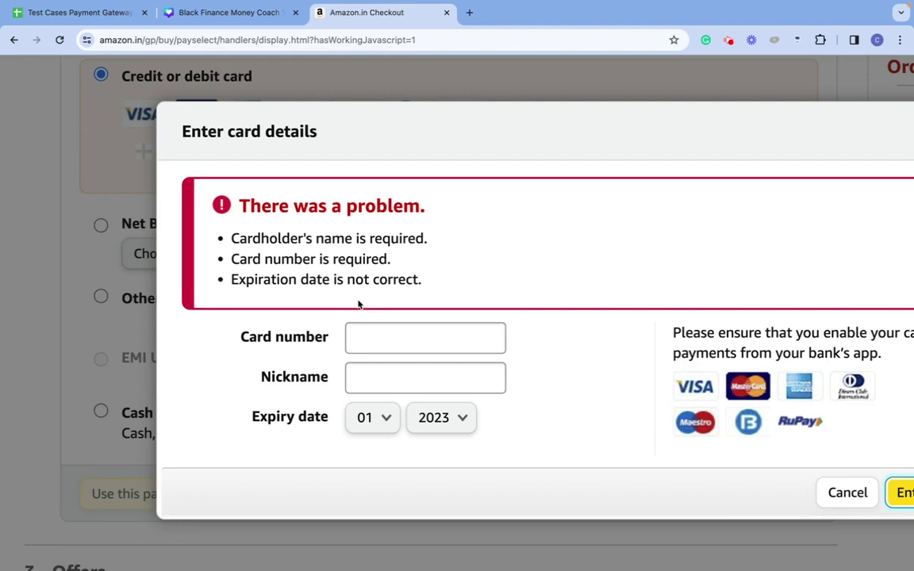
scroll(358, 304, "down", 5)
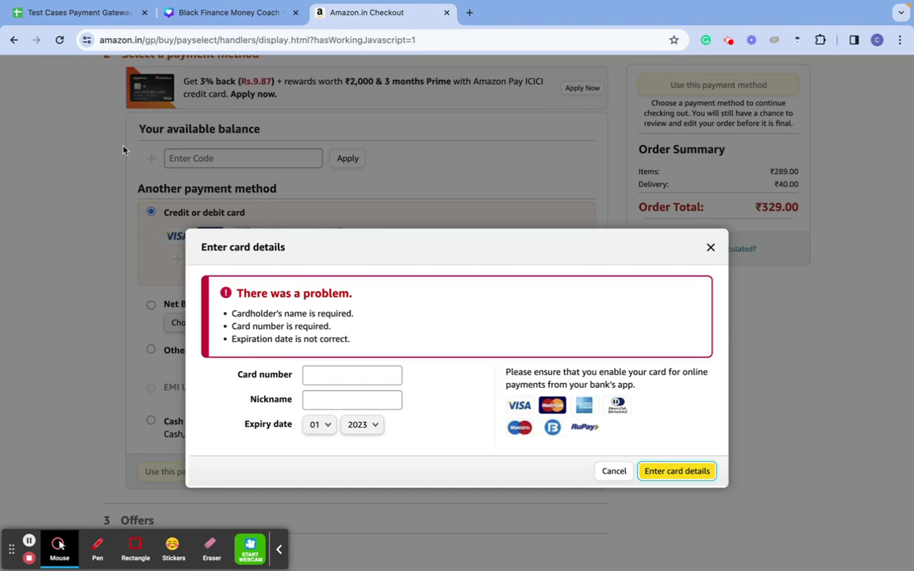
Return to the test case spreadsheet and select the title of the test case about currency corresponding to the region
left_click(118, 13)
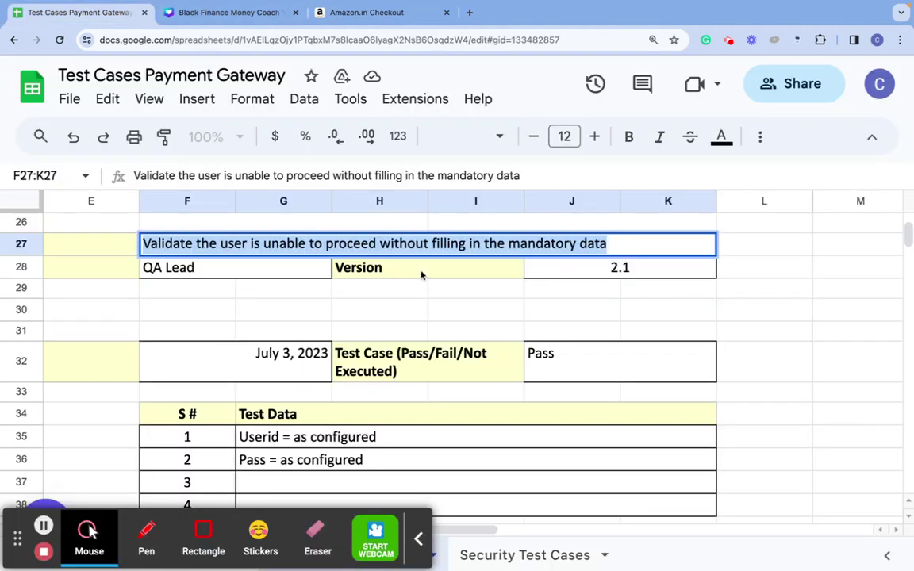
left_click(513, 395)
scroll(512, 397, "down", 4)
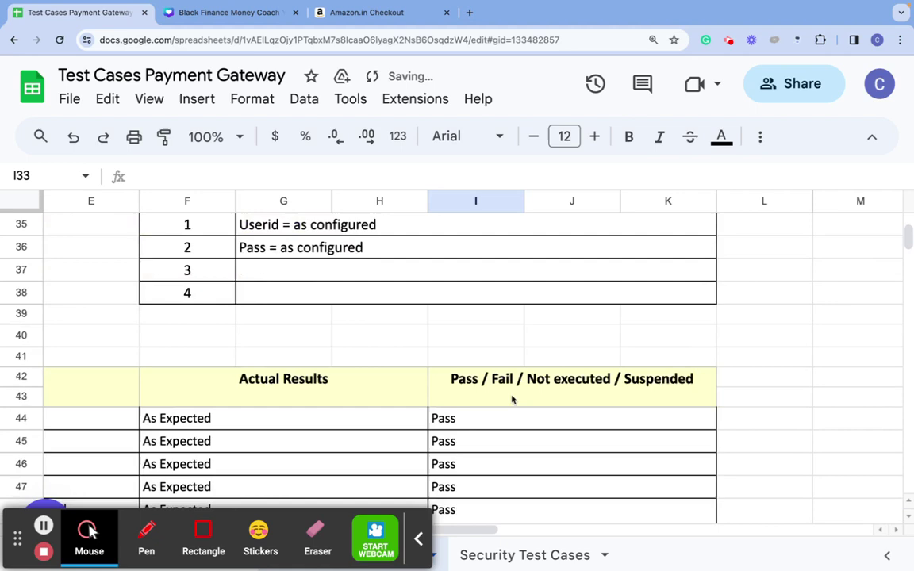
scroll(511, 399, "down", 8)
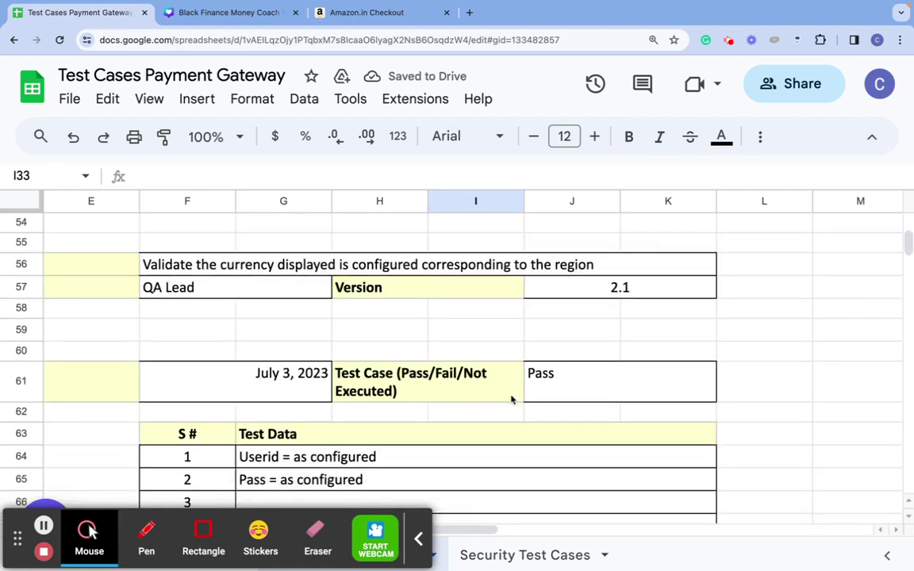
left_click(286, 267)
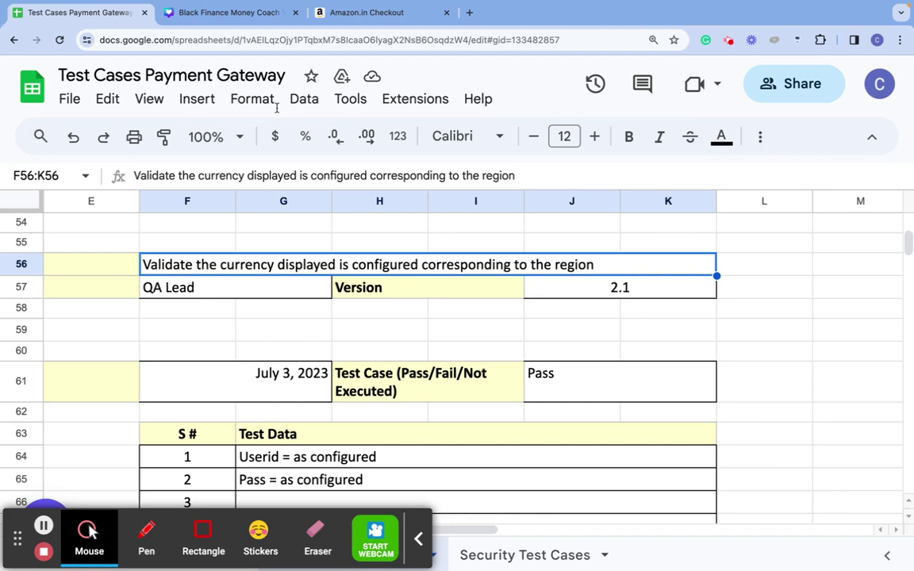
Switch to the Amazon.in checkout, close the card details dialog and inspect the currency symbol of the order total
left_click(326, 12)
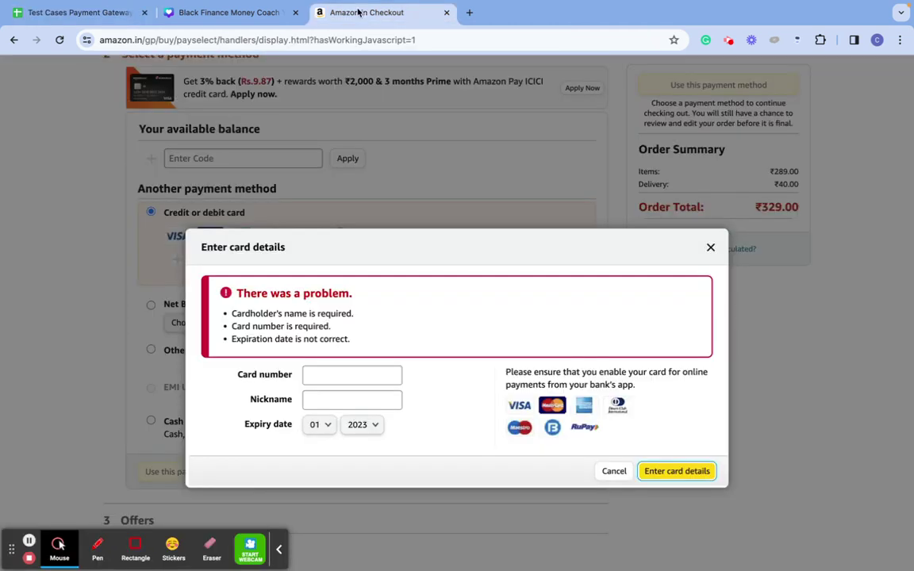
left_click(710, 247)
left_click_drag(757, 209, 760, 209)
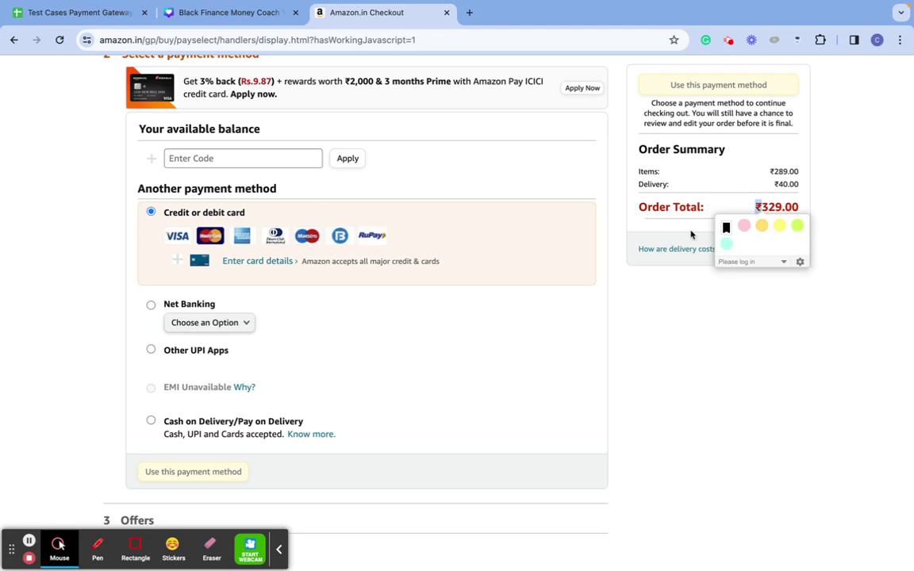
left_click(714, 355)
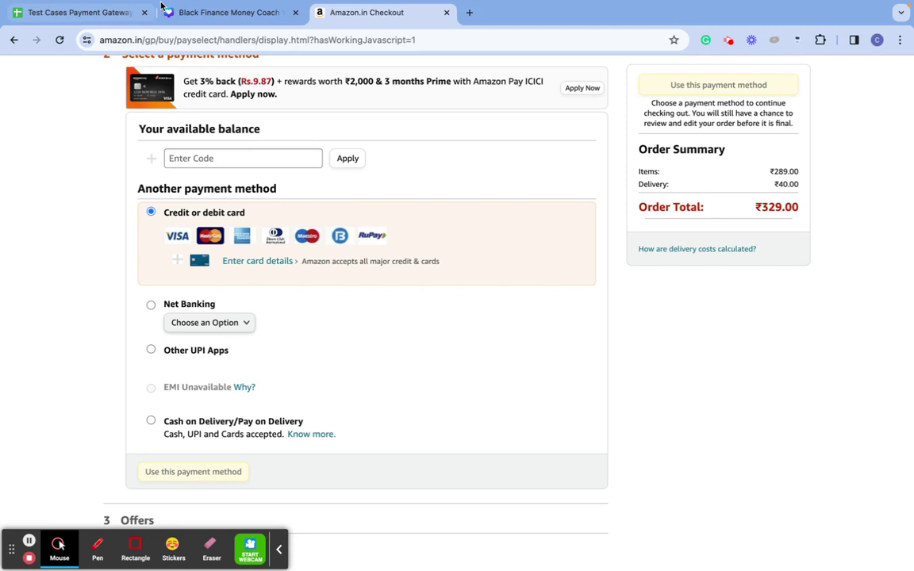
Return to the test case spreadsheet and make the title of the currency and region test case bold
left_click(108, 17)
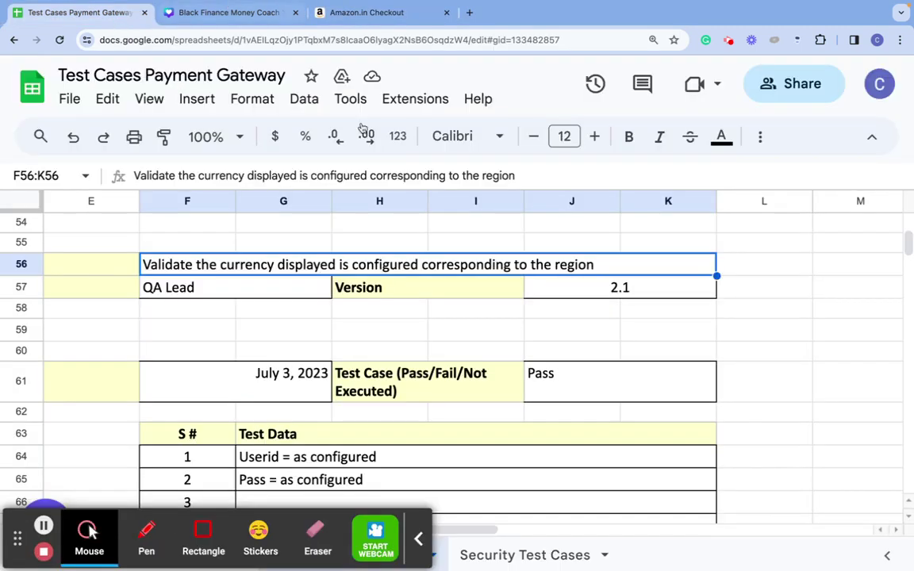
triple_click(337, 265)
key("ctrl+b")
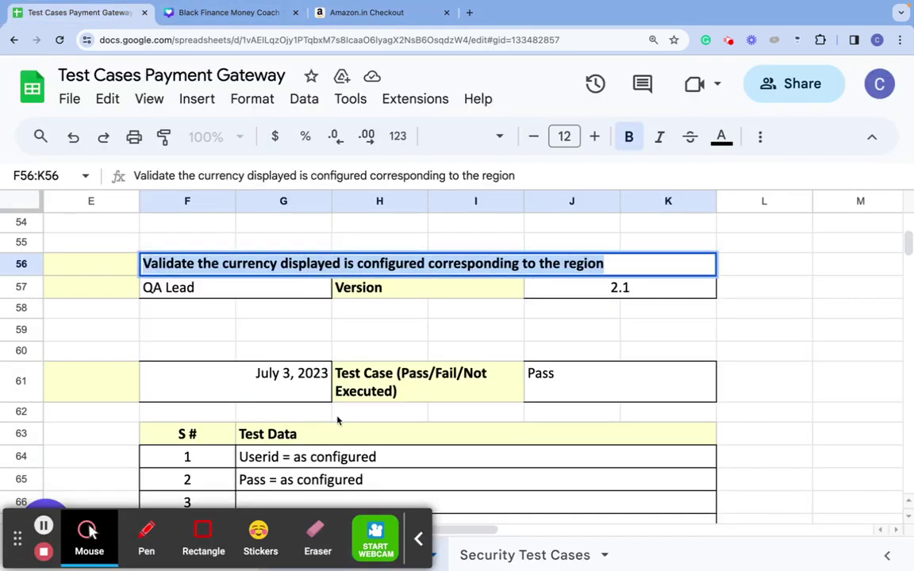
left_click(336, 418)
Select the title of the test case about selecting all payment modes at one go, and switch to the Amazon.in checkout to inspect the payment options
scroll(337, 418, "down", 5)
scroll(336, 418, "down", 5)
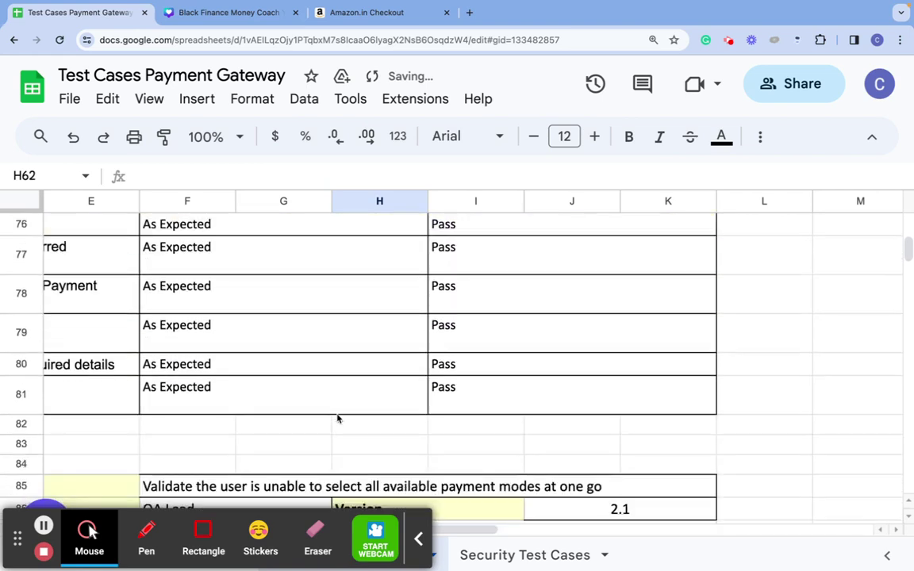
left_click(302, 327)
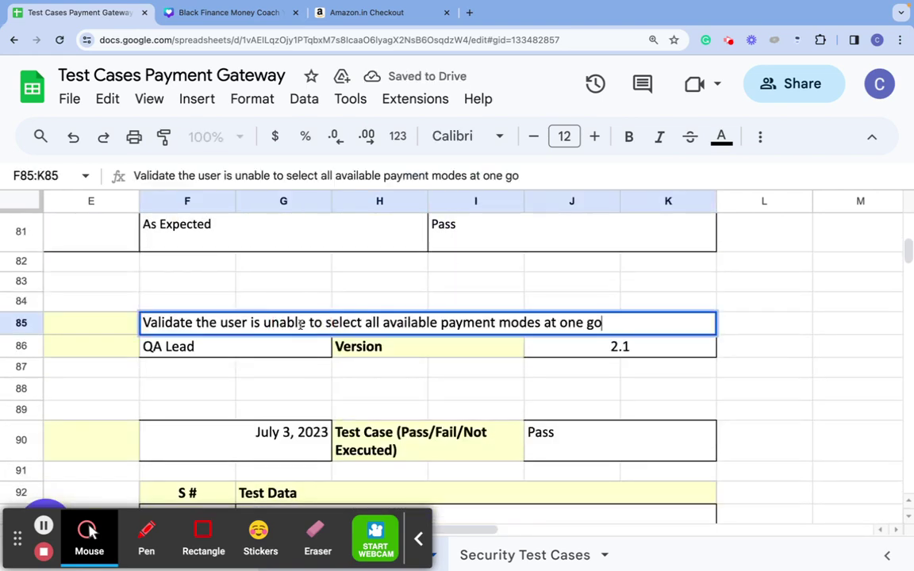
double_click(301, 325)
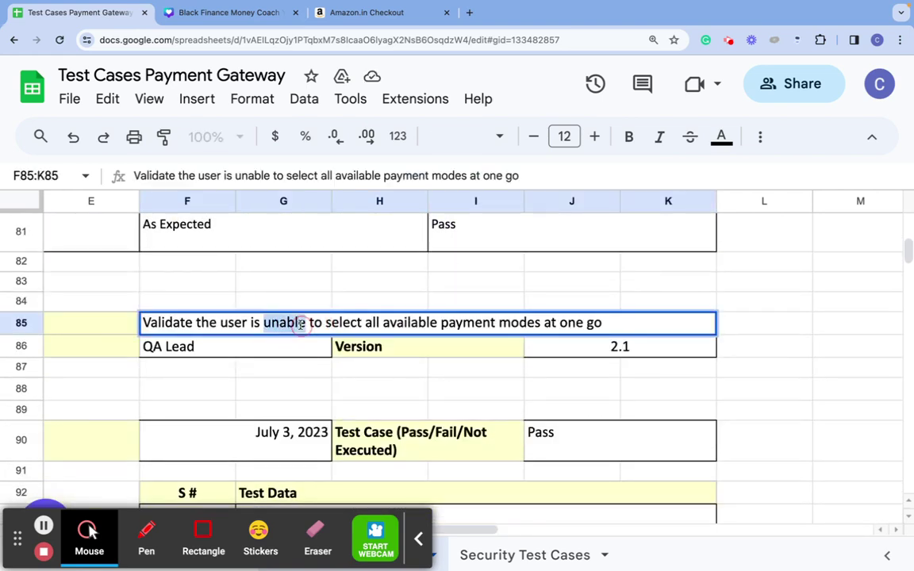
left_click(399, 14)
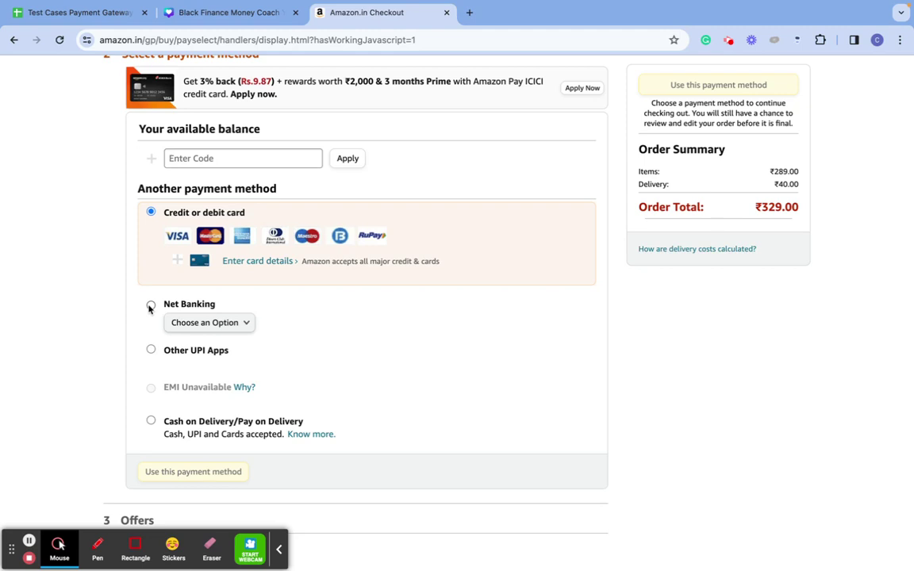
Return to the test case spreadsheet and make the title about selecting all available payment modes at one go bold
left_click(60, 16)
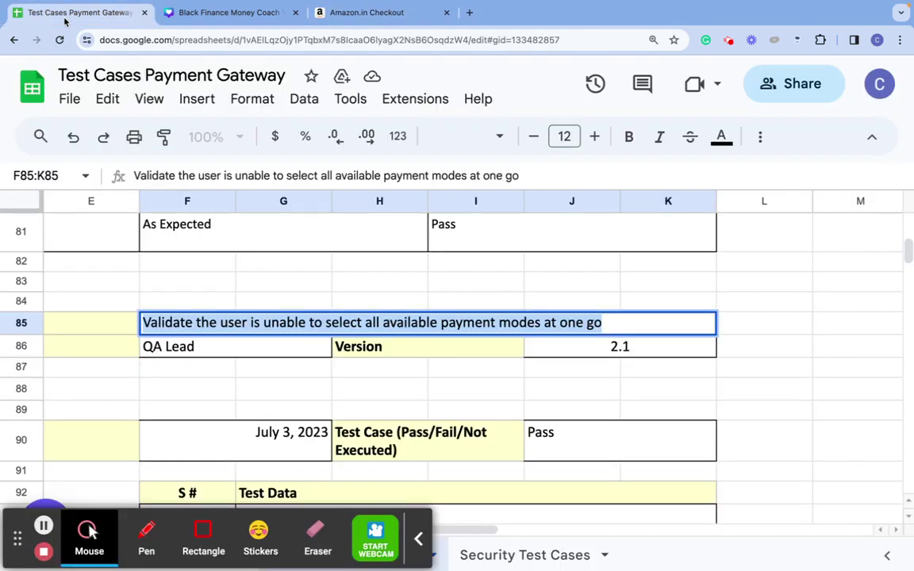
key("ctrl+b")
left_click(360, 405)
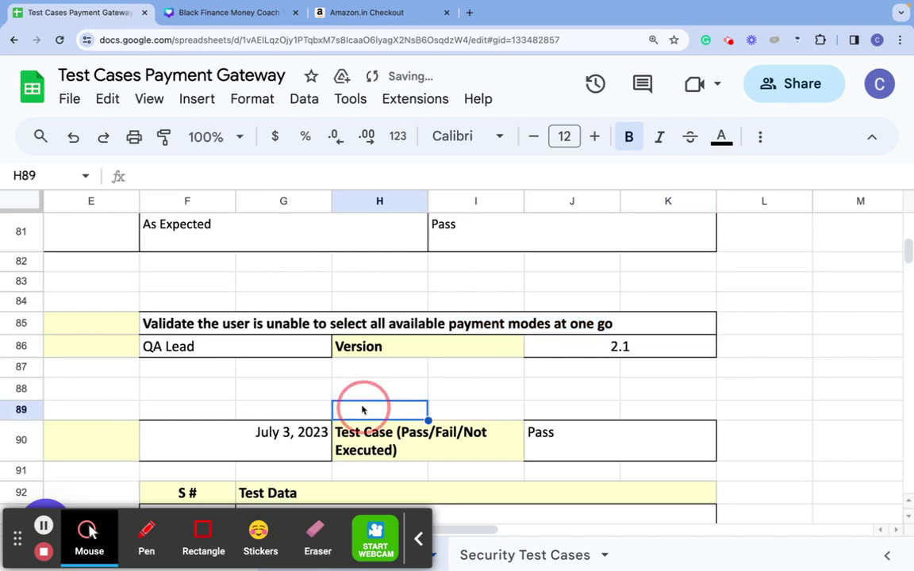
Find the test case about blocked cards, and open the card details form in the Amazon.in checkout
scroll(362, 408, "down", 5)
scroll(362, 409, "down", 6)
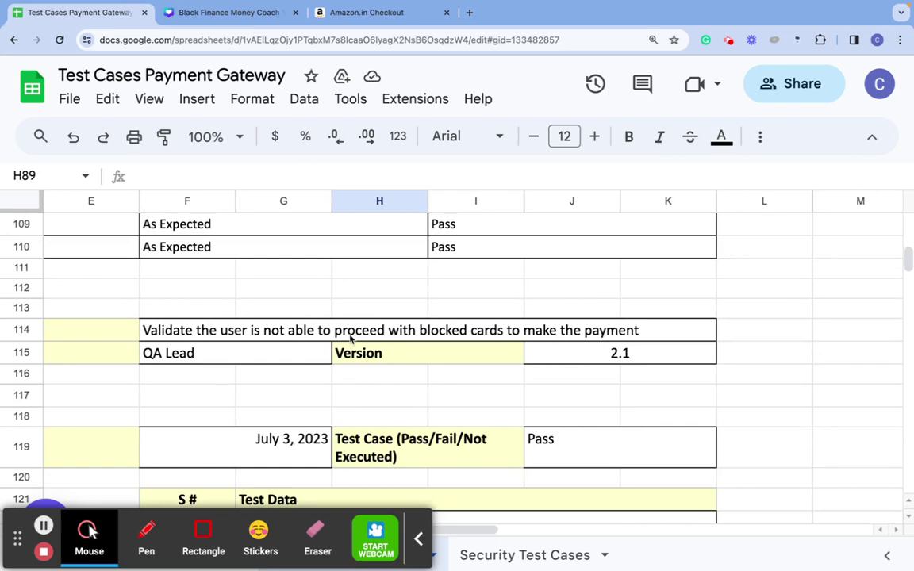
left_click(249, 13)
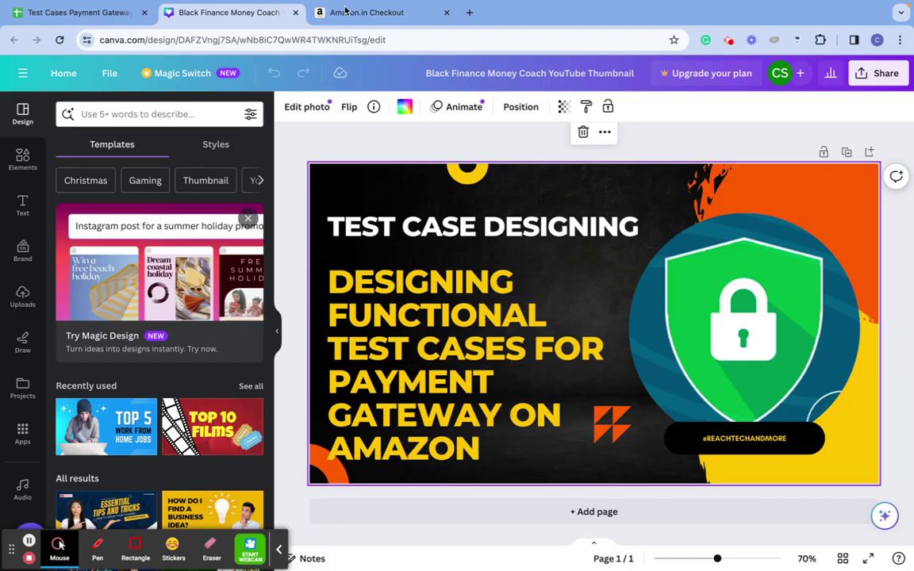
left_click(366, 19)
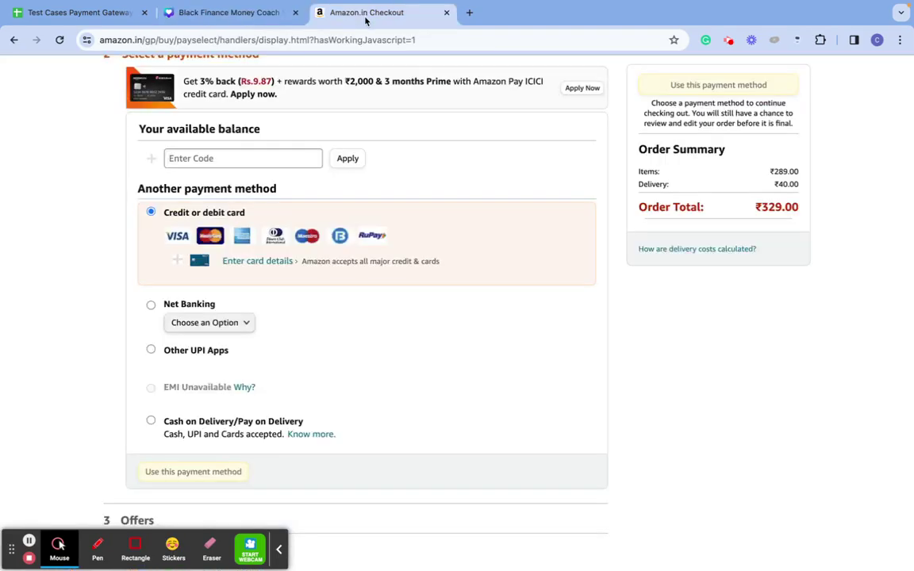
left_click(181, 264)
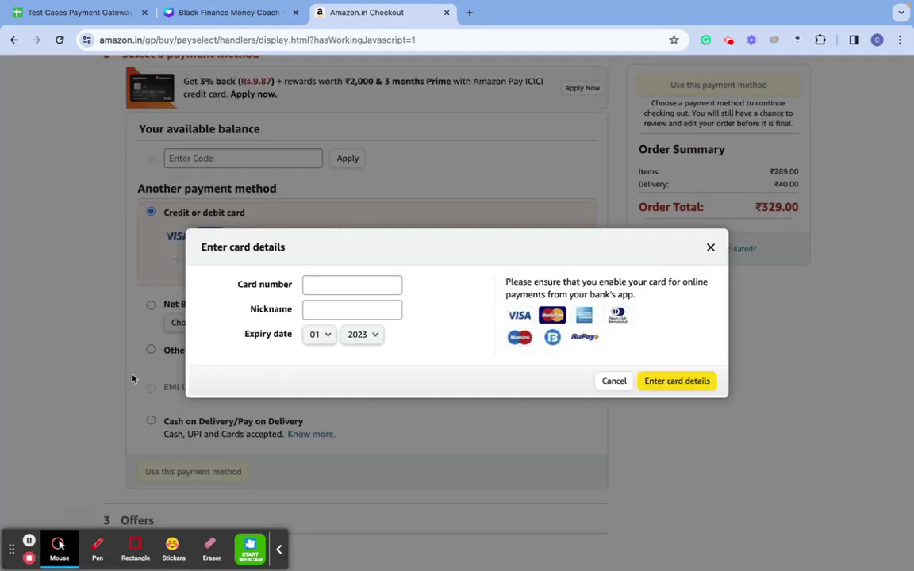
Enter a dummy card number and the nickname TAM in the card details form
left_click(327, 282)
type("1234 5678")
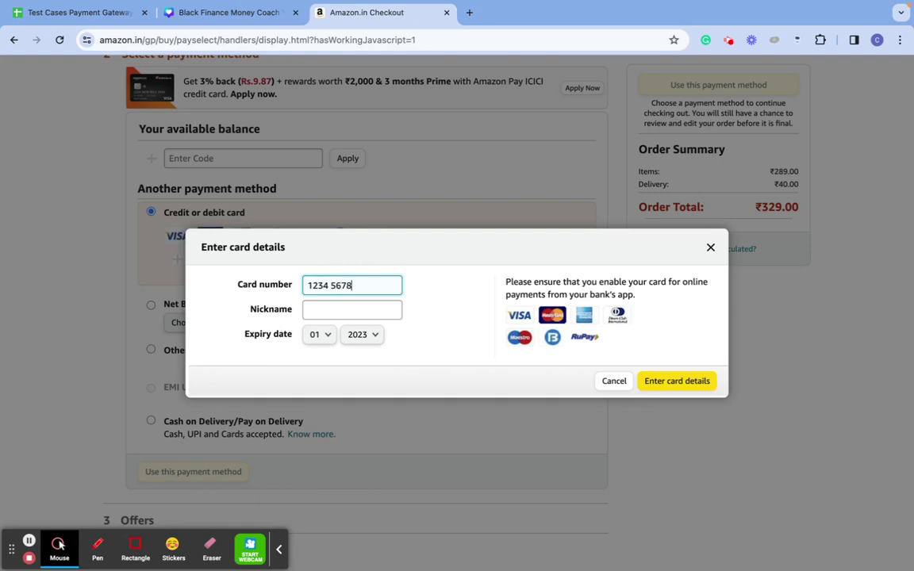
type(" 1234 5678")
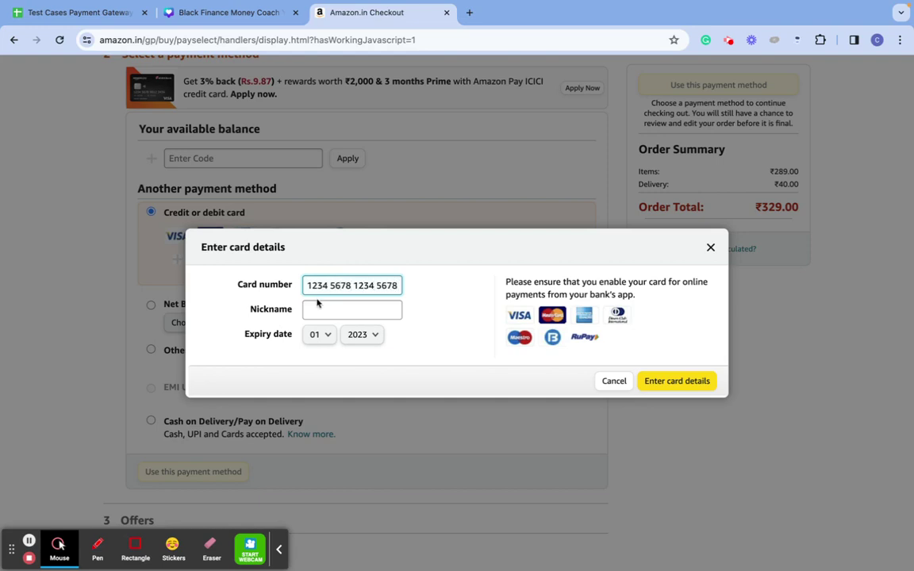
left_click(315, 307)
type("TAM")
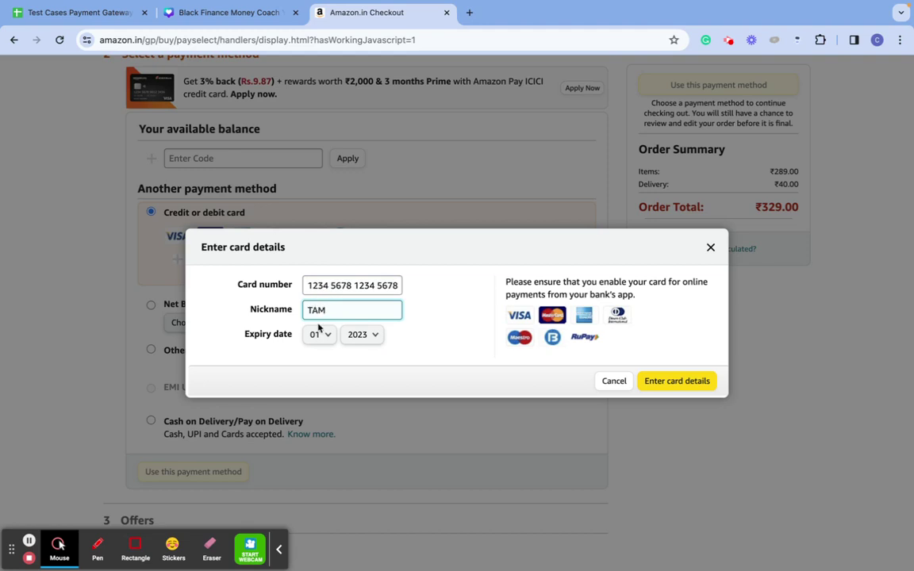
Set the card's expiry year to 2025, submit the card details and highlight the text of the validation message
left_click(365, 334)
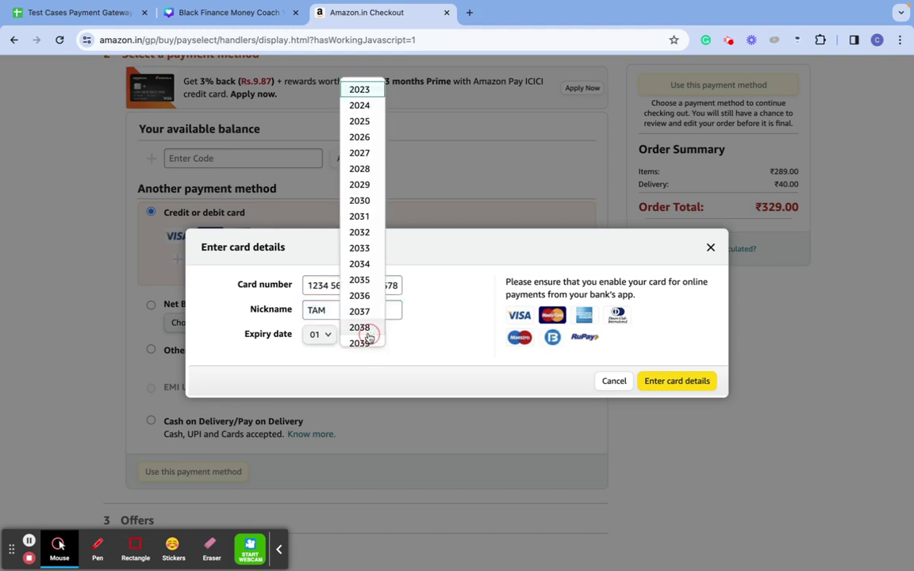
left_click(358, 123)
left_click(674, 381)
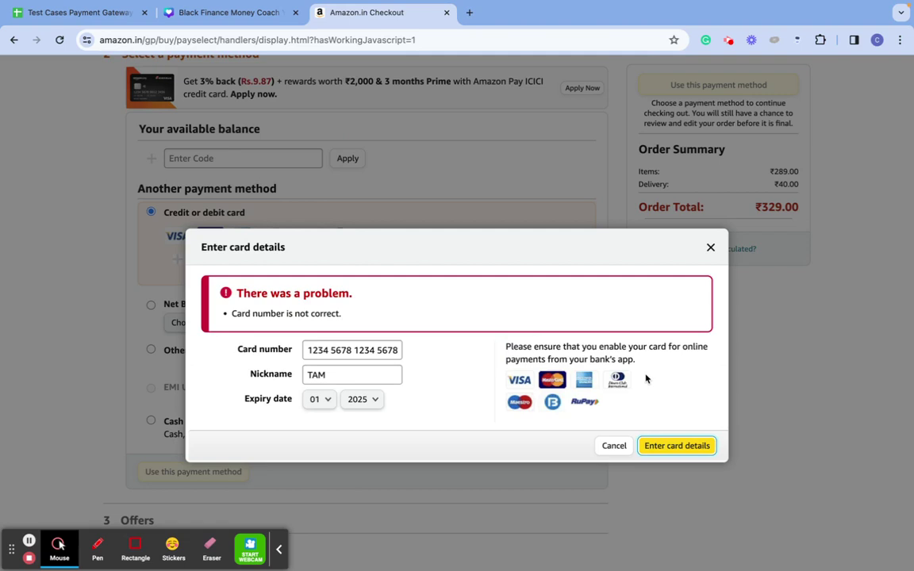
triple_click(235, 313)
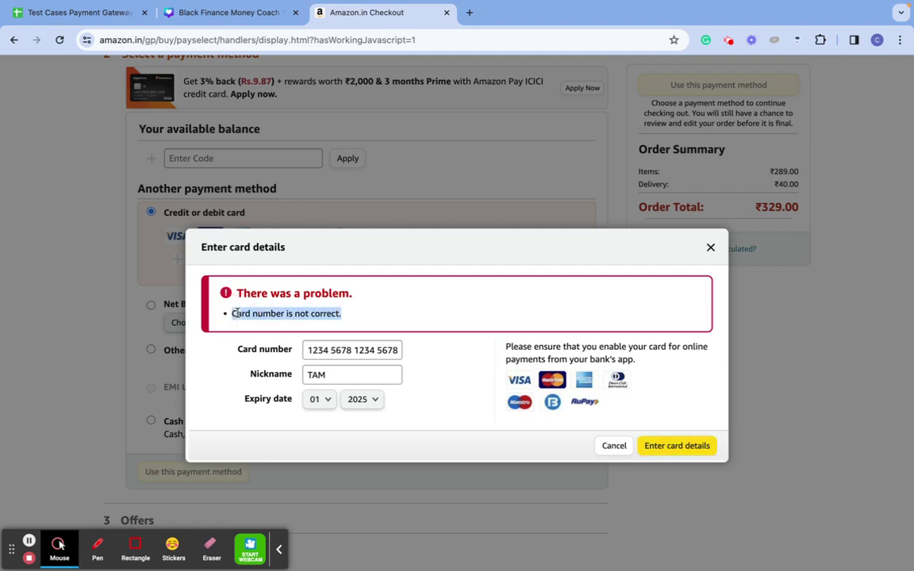
Return to the test case spreadsheet and make the title of the blocked cards test case bold
left_click(79, 13)
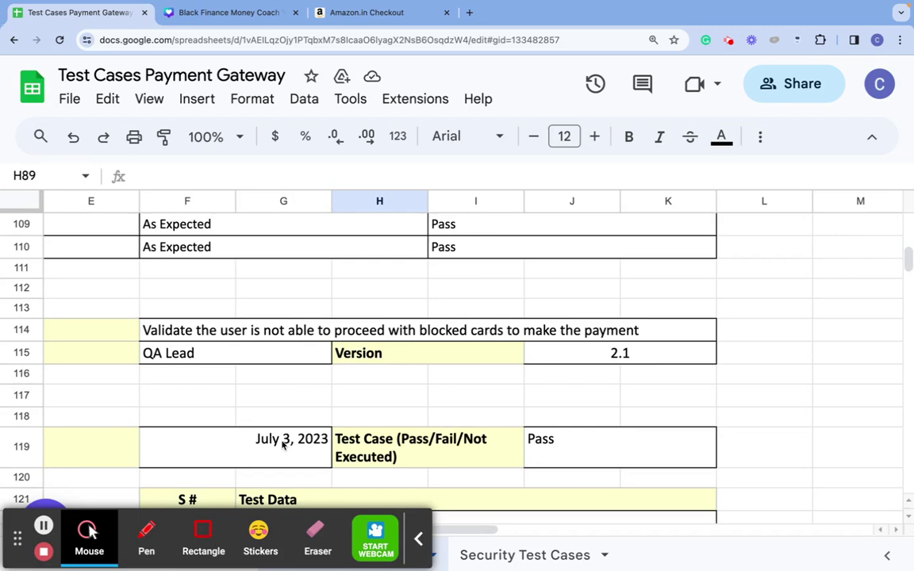
left_click(368, 326)
double_click(368, 326)
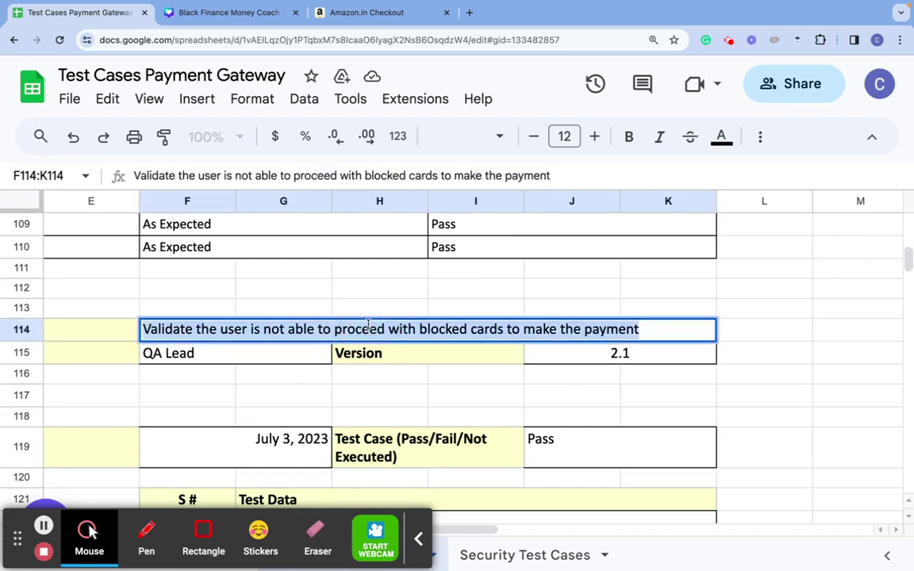
key("ctrl+b")
left_click(397, 411)
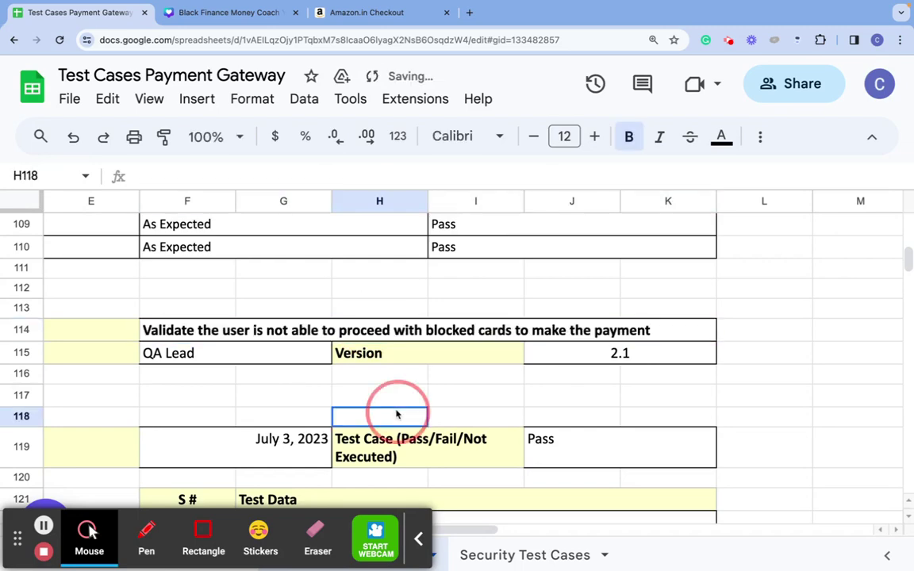
Review the titles of the test cases about choosing credit or debit card and net banking as mode of payment
scroll(397, 413, "down", 5)
scroll(398, 413, "down", 5)
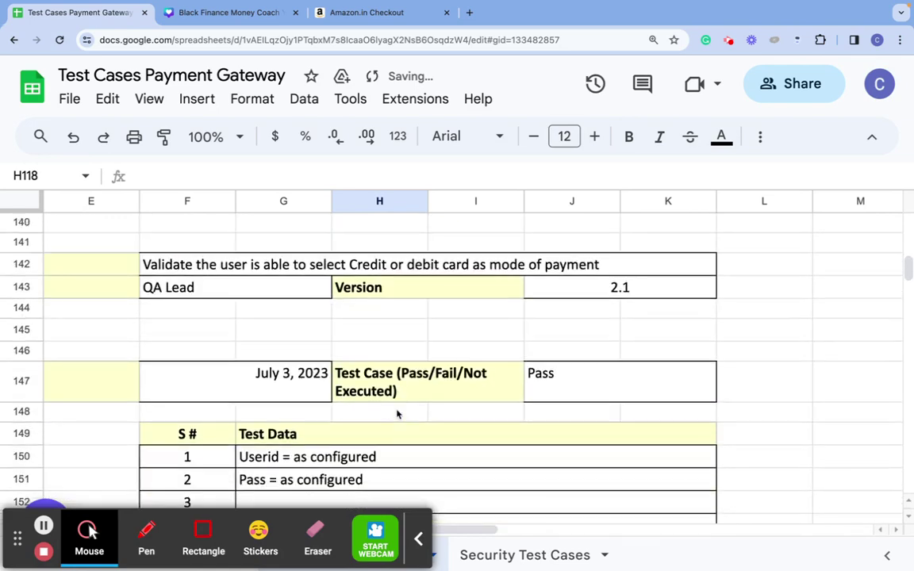
left_click(311, 267)
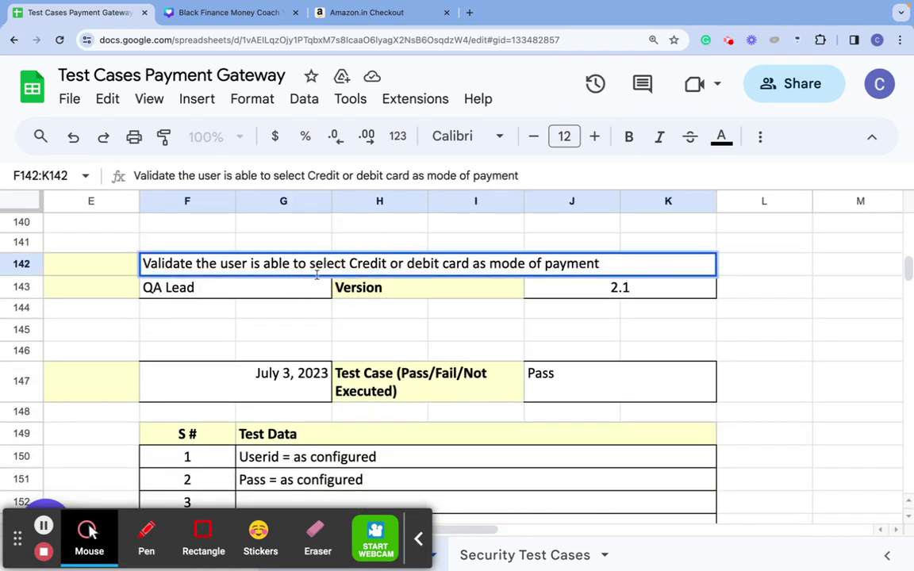
left_click(283, 349)
scroll(282, 350, "down", 1)
scroll(283, 351, "down", 1)
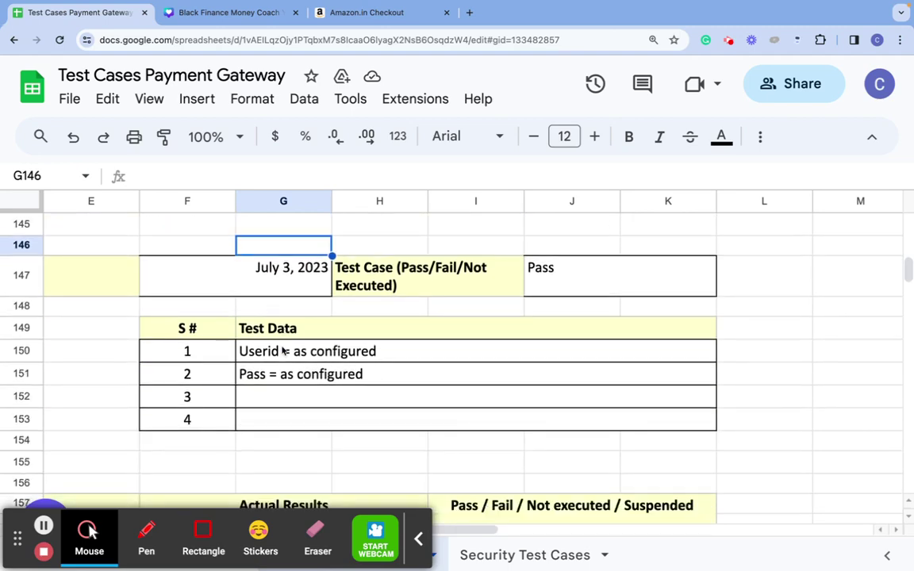
scroll(283, 350, "down", 10)
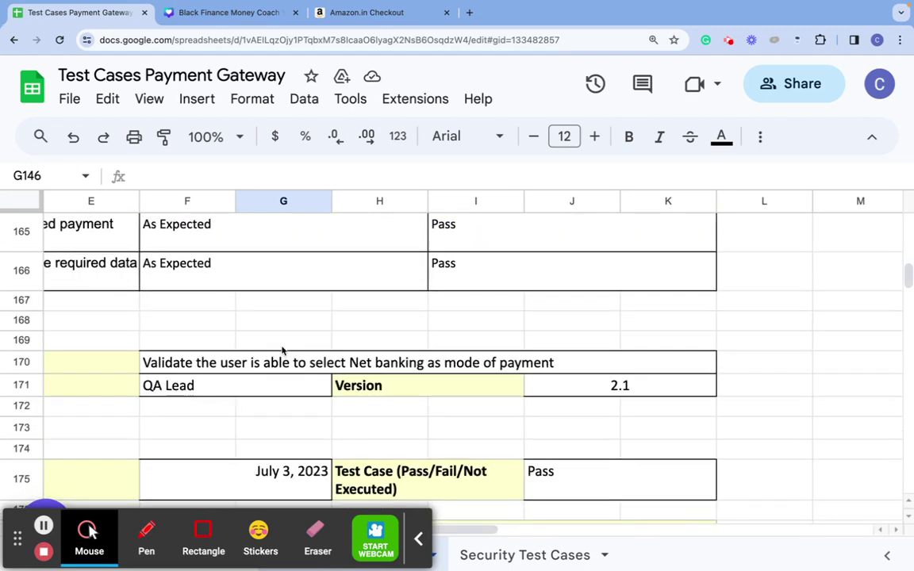
double_click(276, 362)
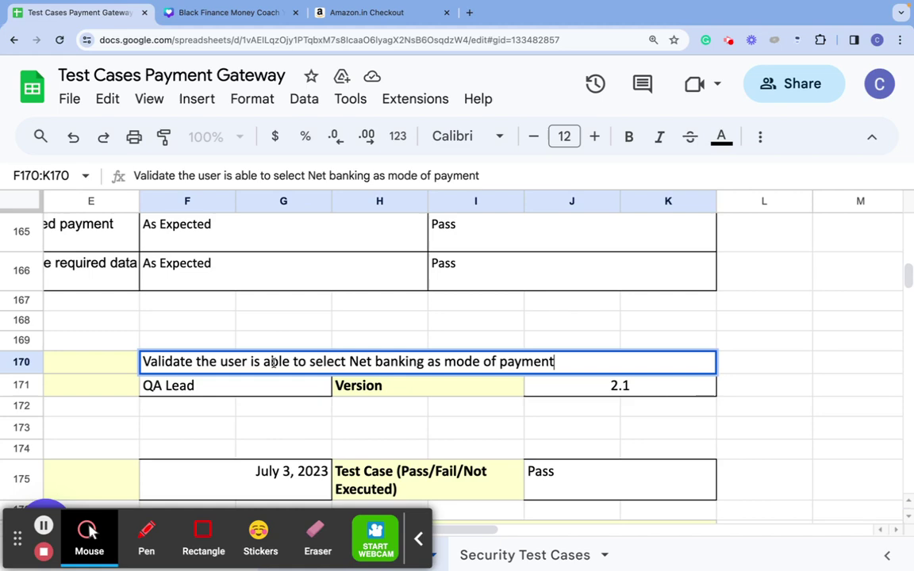
left_click(364, 321)
scroll(346, 359, "down", 10)
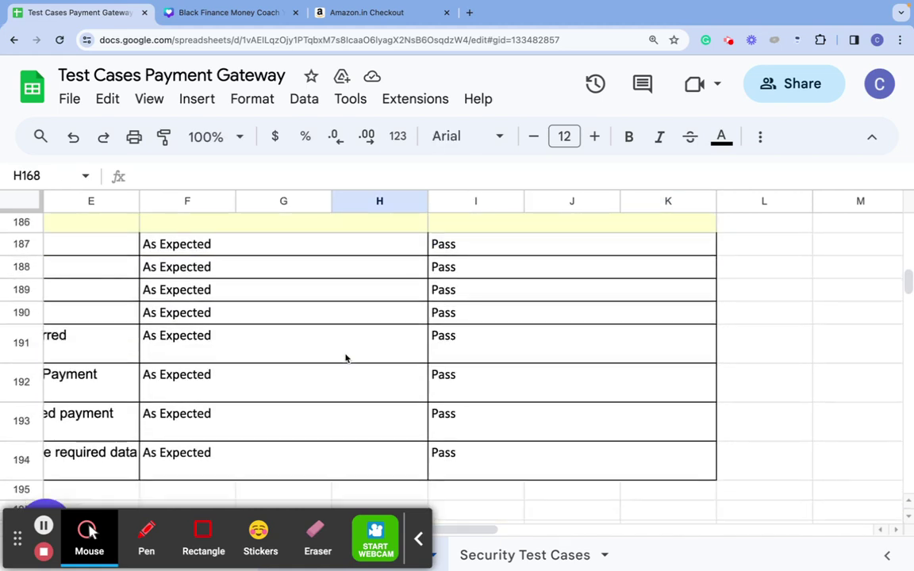
scroll(345, 359, "down", 3)
Switch to the Amazon.in checkout and close the card details dialog to examine the available payment modes
left_click(371, 13)
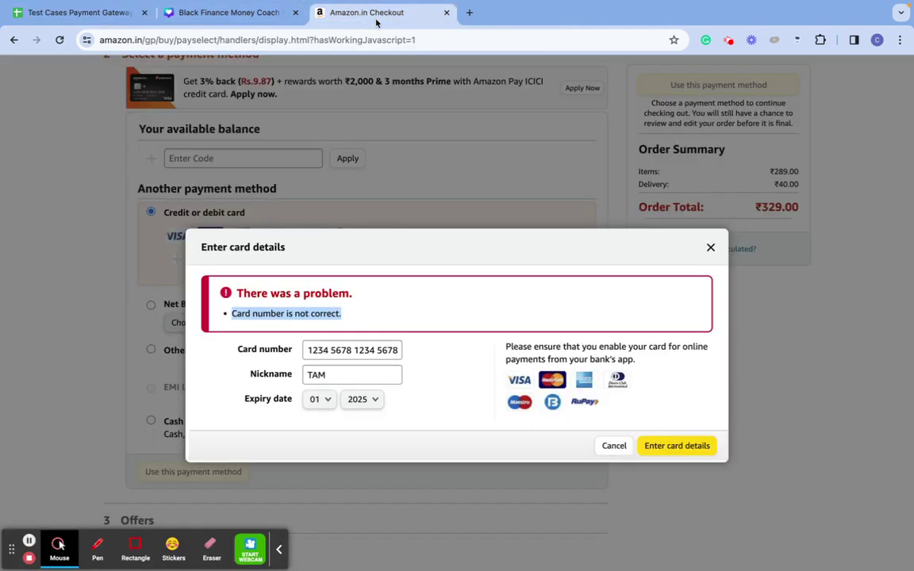
left_click(710, 248)
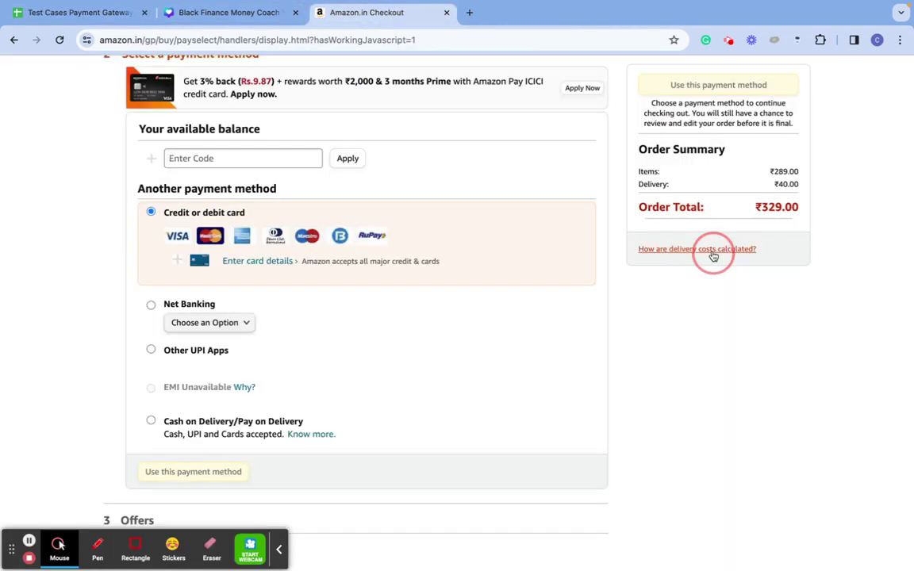
Return to the test case spreadsheet and open the title of the end-to-end test case about correct payment details in row 255
left_click(63, 16)
scroll(428, 383, "down", 10)
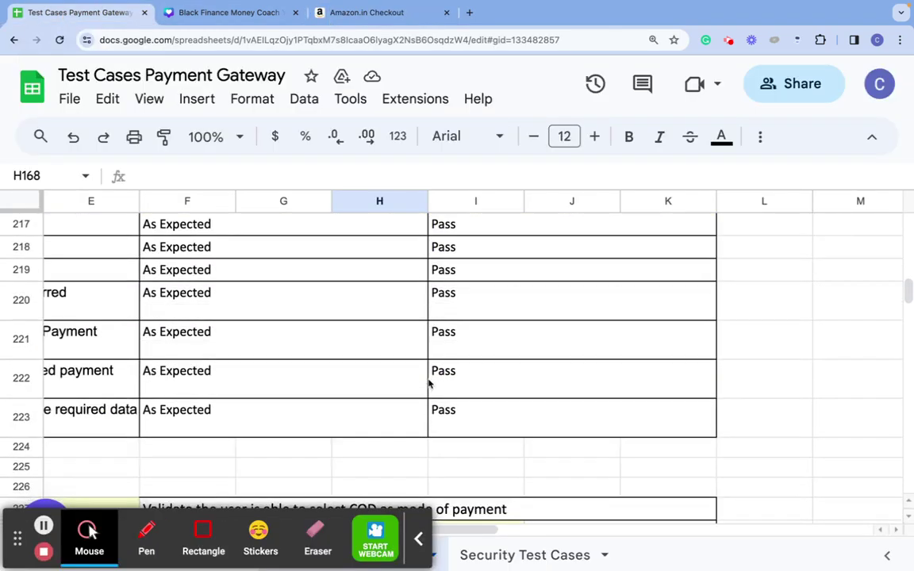
scroll(428, 384, "down", 10)
scroll(429, 384, "left", 3)
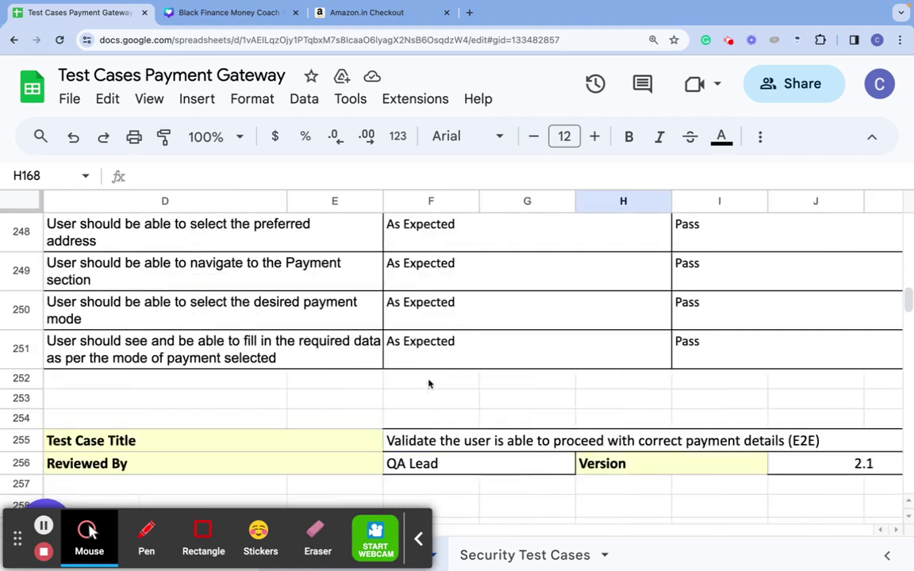
scroll(429, 384, "down", 3)
left_click(452, 330)
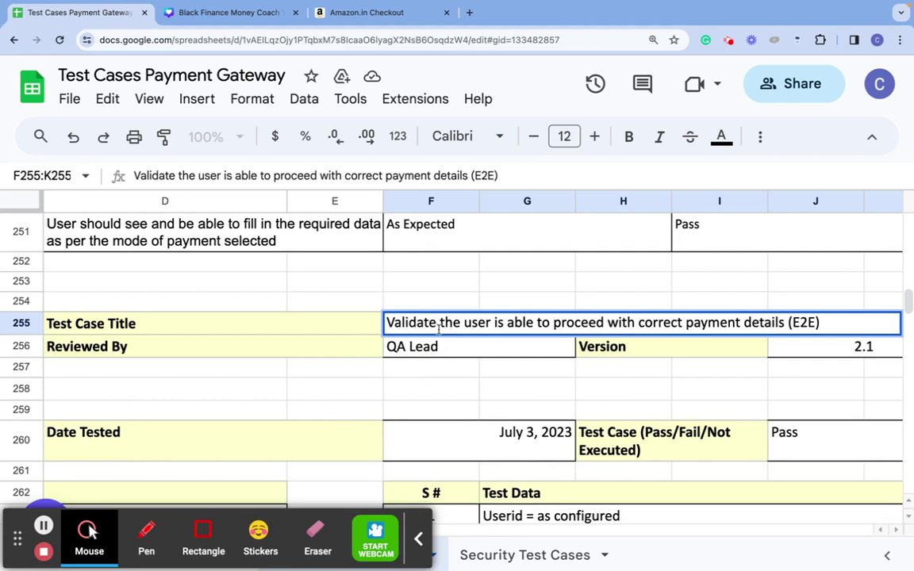
Switch to the Amazon.in checkout to examine the payment method section for the end-to-end test case
left_click(257, 17)
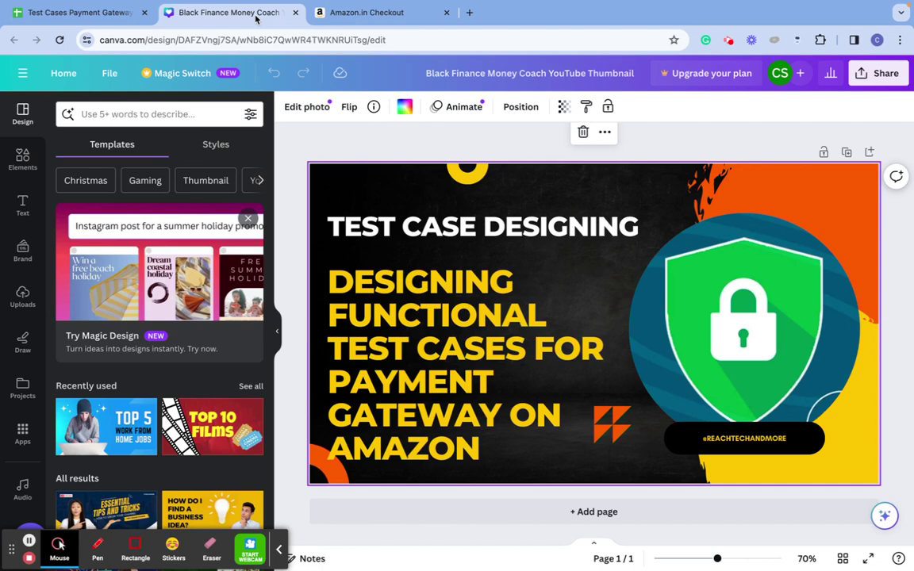
left_click(356, 13)
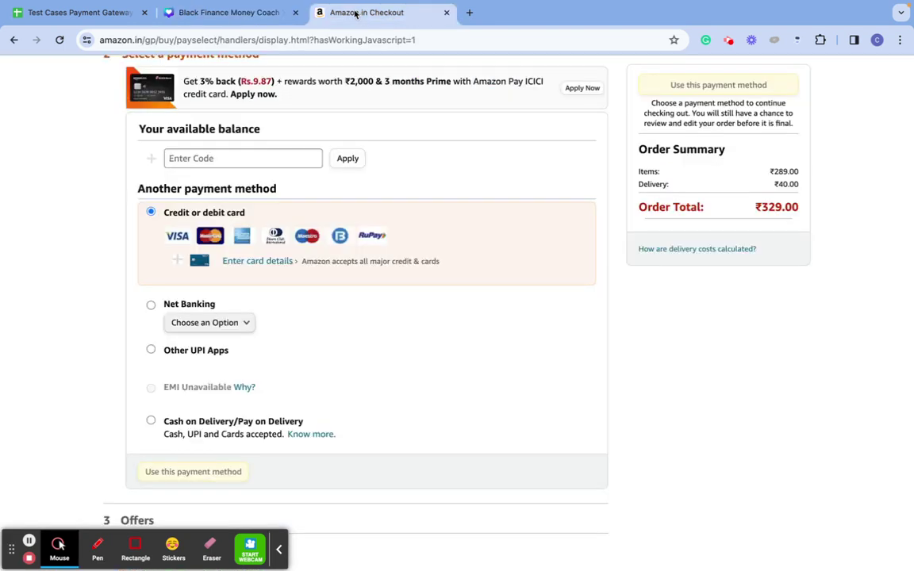